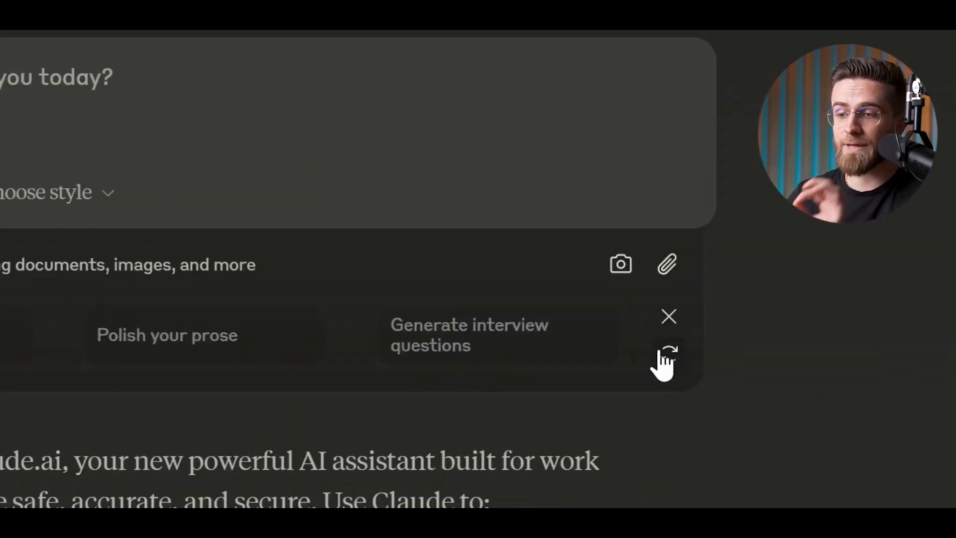
# Reload the suggested prompts and open the response style choices for the chat
pyautogui.click(668, 354)
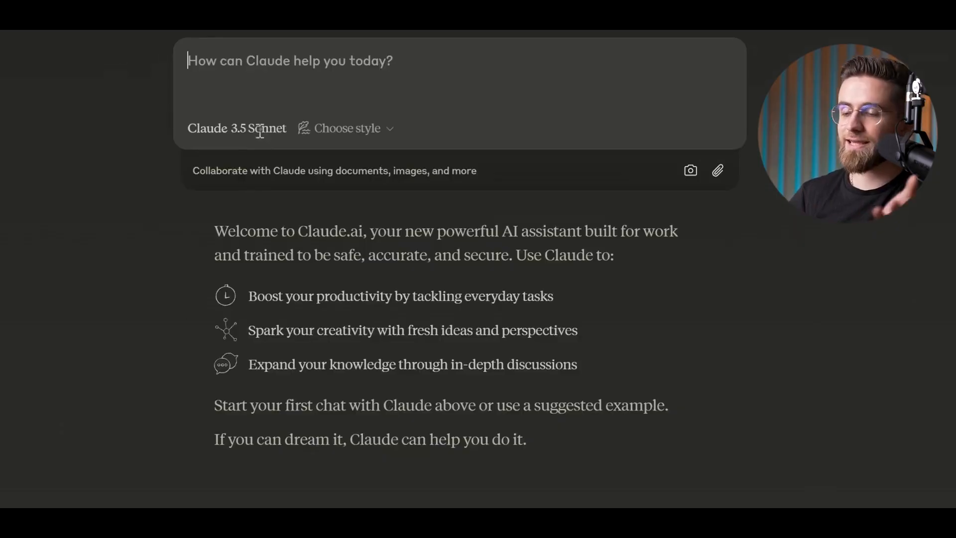
pyautogui.click(355, 129)
pyautogui.click(261, 219)
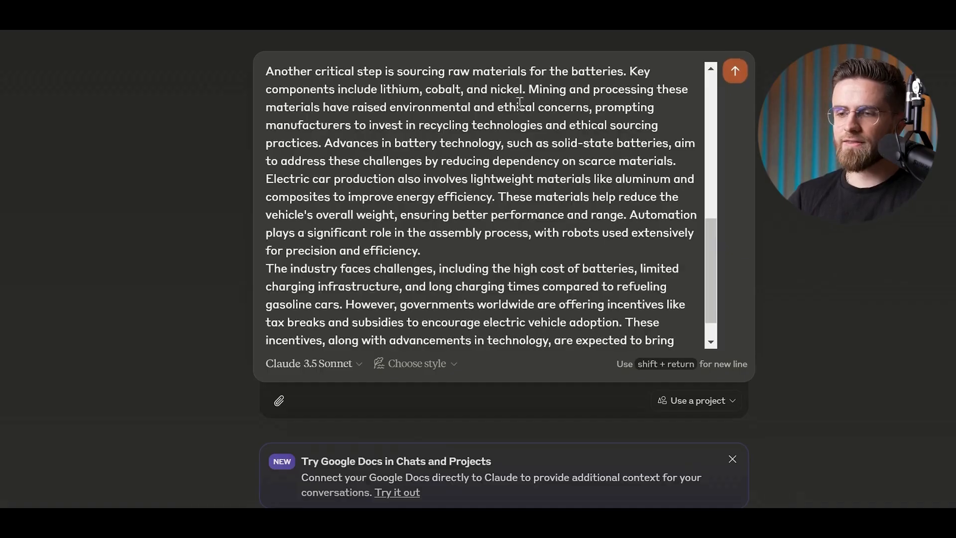
# Read through the long prompt with the Electric Car Manufacturing text in the chat message
pyautogui.scroll(-3, 466, 233)
pyautogui.scroll(10, 393, 219)
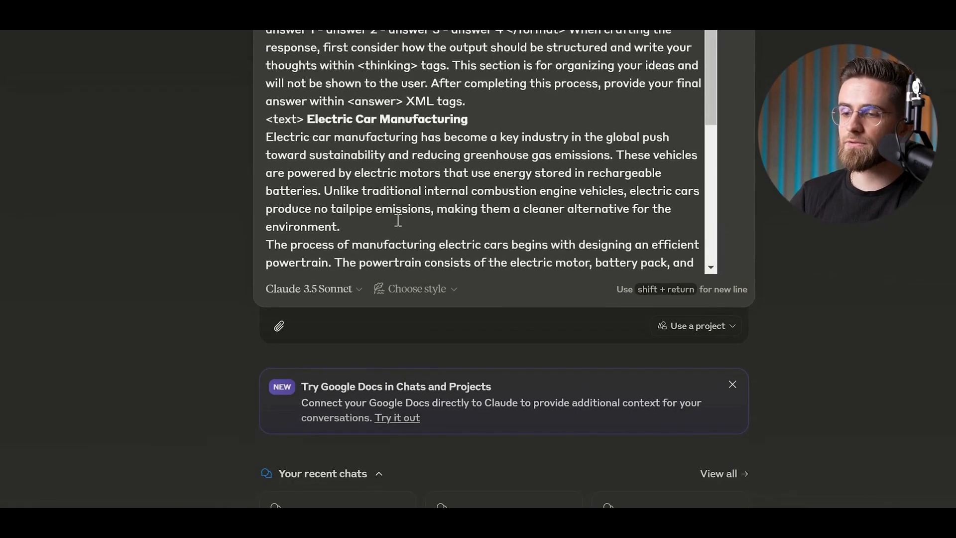
pyautogui.scroll(5, 393, 219)
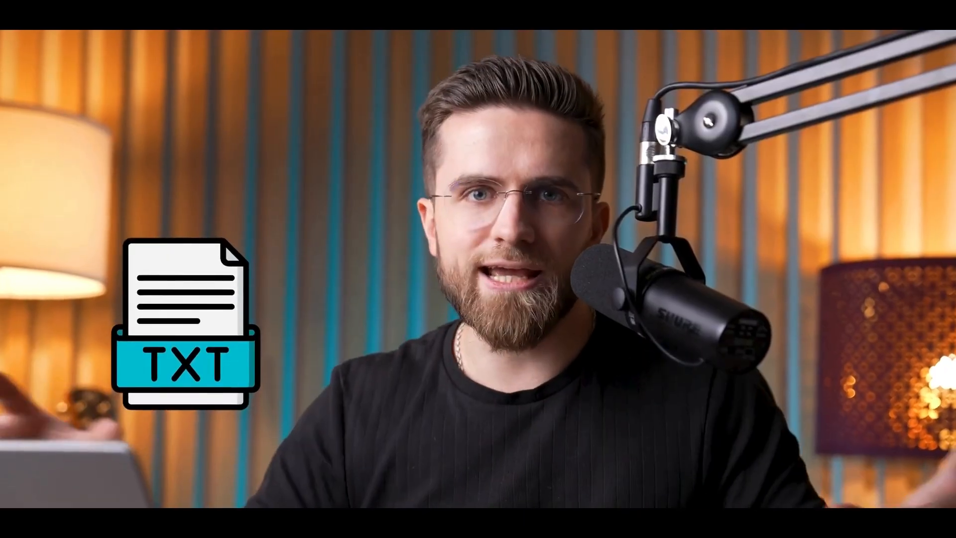
# Select the document passage from the "Enable Artifacts" paragraph onward and look through the text below
pyautogui.moveTo(3, 91); pyautogui.dragTo(735, 400)
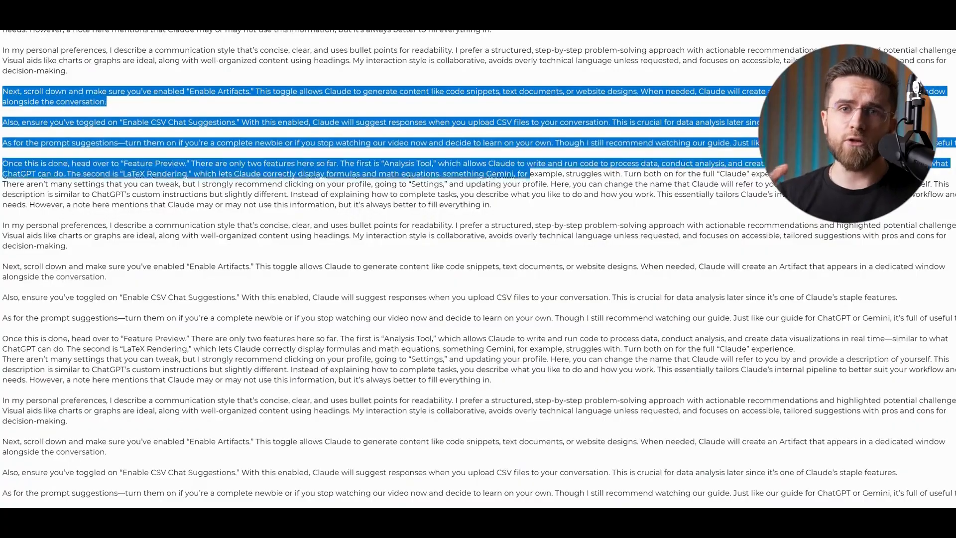
pyautogui.scroll(-7, 699, 318)
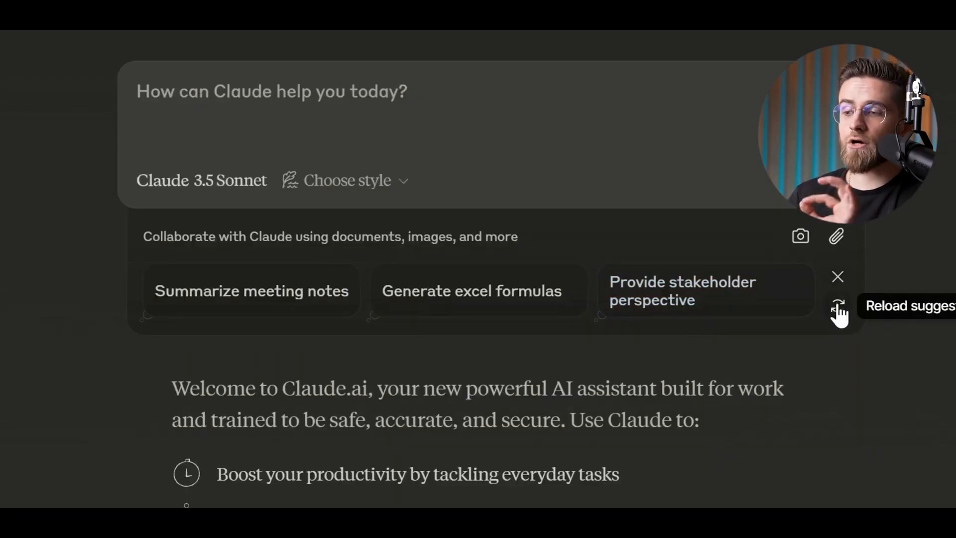
# Reload the suggested prompts, and delete all four chats from the full chat history
pyautogui.click(839, 317)
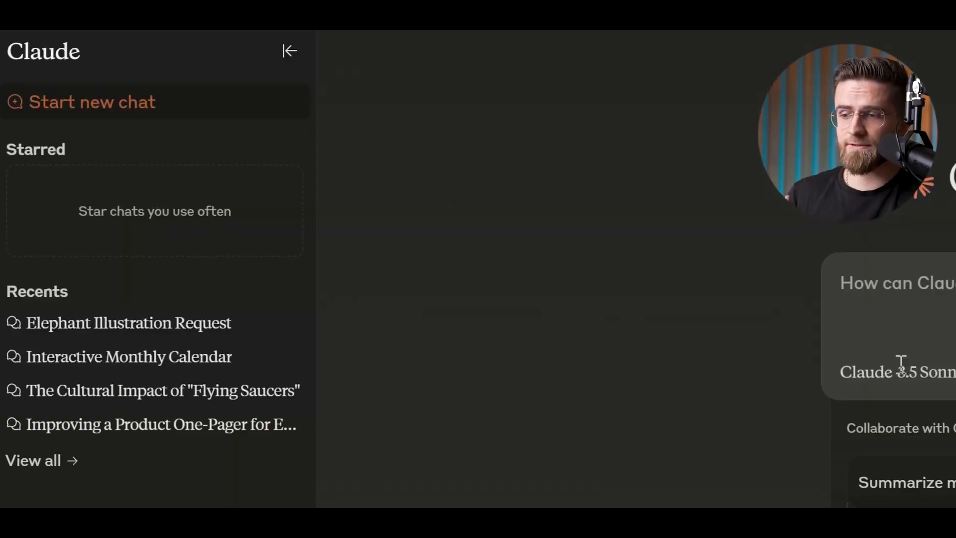
pyautogui.click(51, 467)
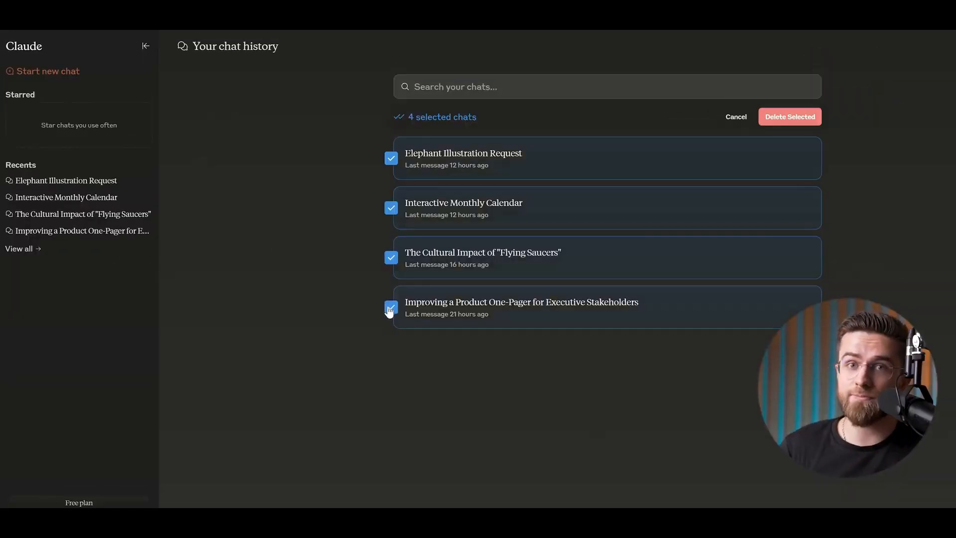
pyautogui.click(796, 117)
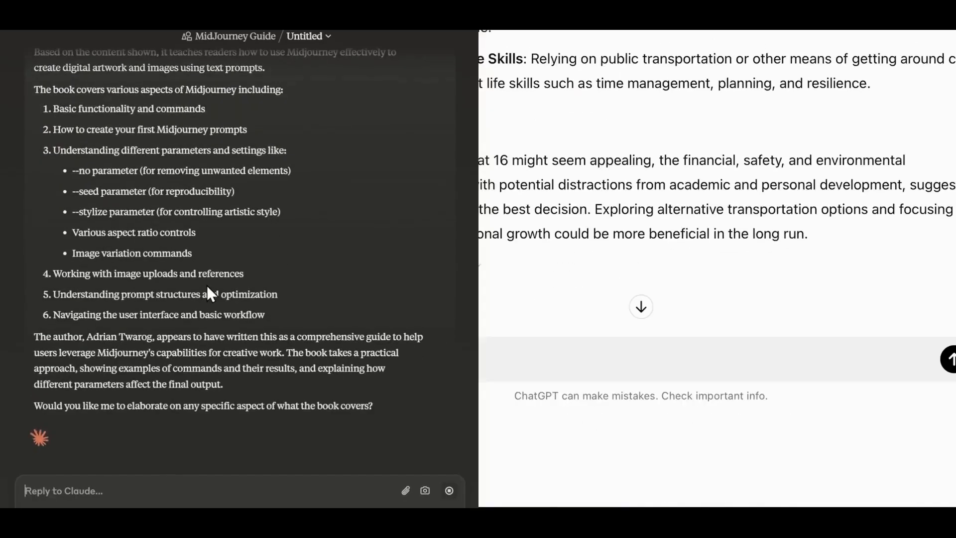
# Write follow-up prompts requesting a table of the mentioned pros and cons in ChatGPT and the best way to generate an icon in Claude
pyautogui.write('n table for the mentioned pros and cons, then')
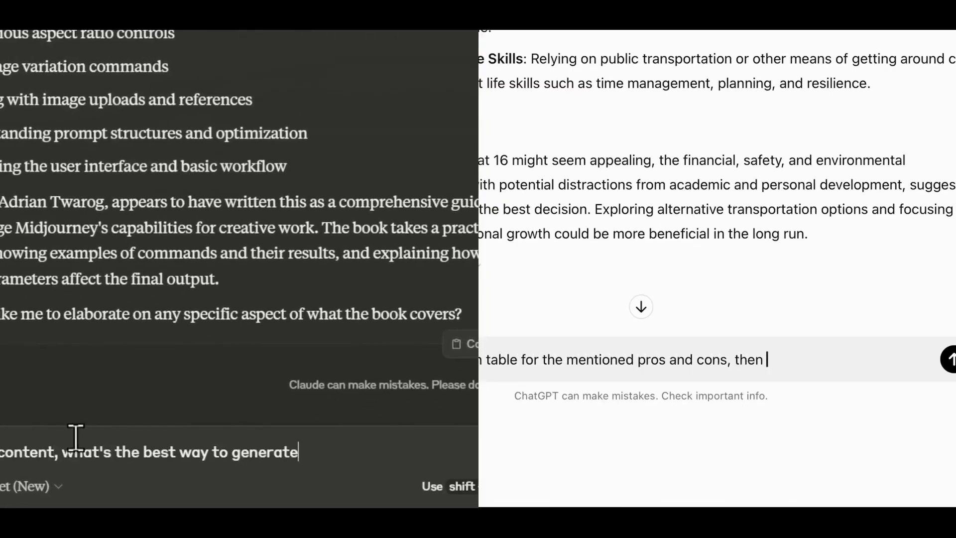
pyautogui.write('go of an icon for')
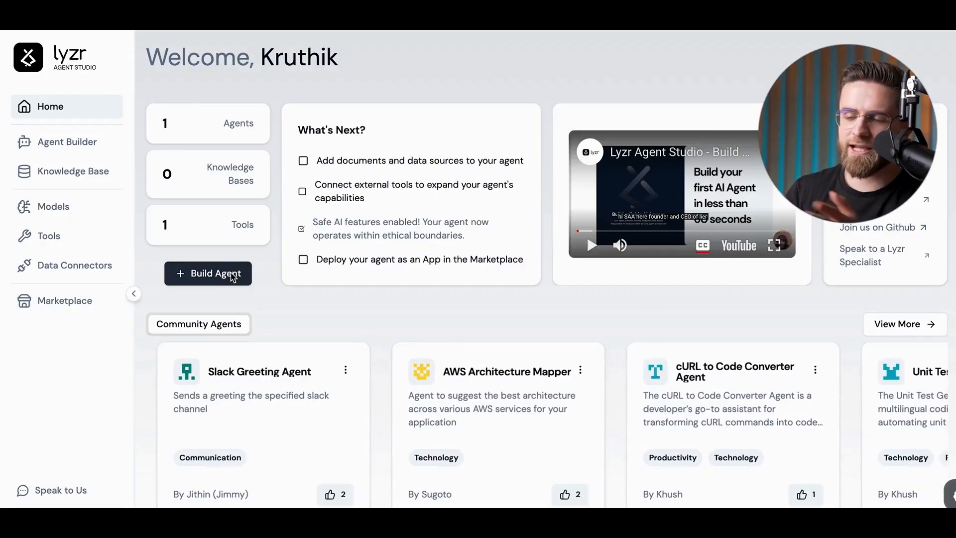
# Start a new agent in Lyzr named Blog Composer Agent, add its description, and choose OpenAI with gpt-4o-mini
pyautogui.click(232, 271)
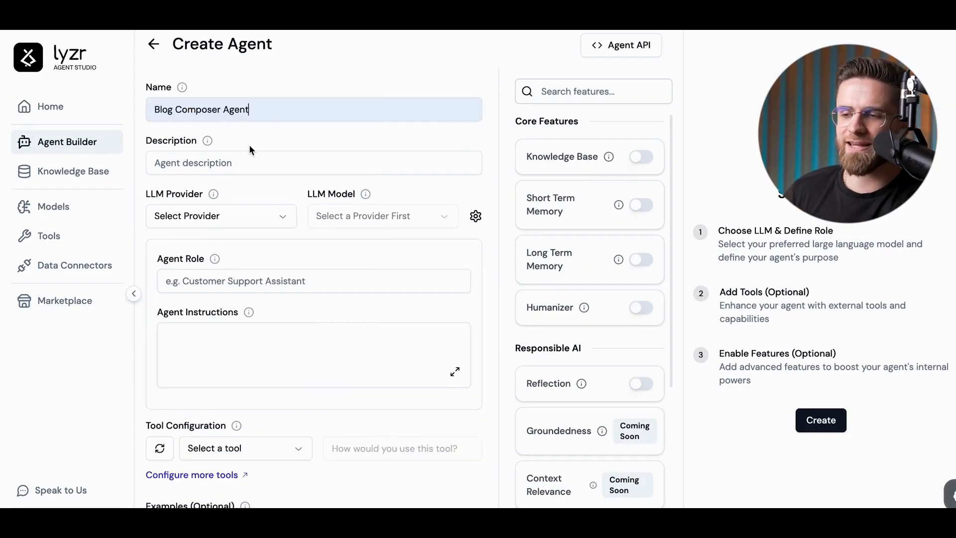
pyautogui.click(242, 169)
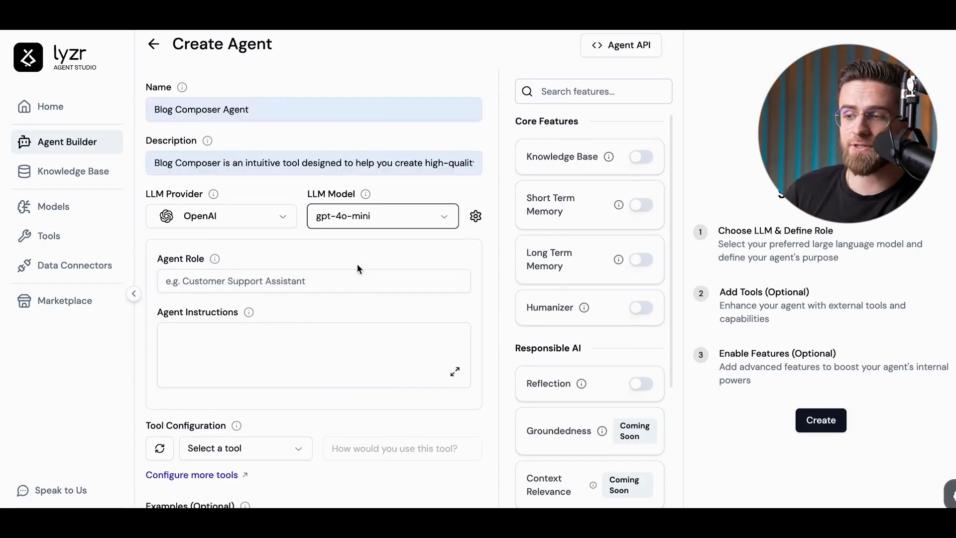
# Set the agent role to Blog Writer, enter instructions for 500-750 word SEO-optimized, data-backed blog articles, and improve them automatically
pyautogui.click(359, 280)
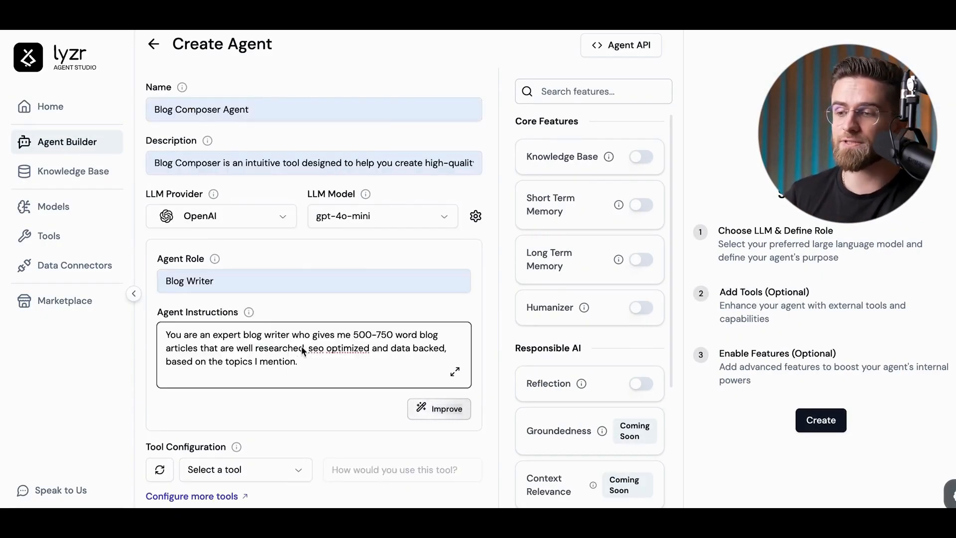
pyautogui.scroll(-2, 241, 380)
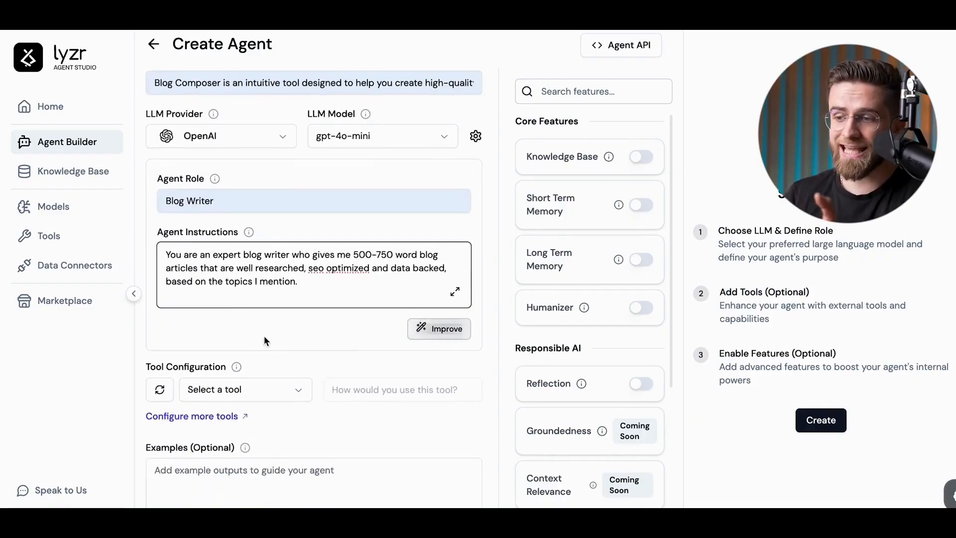
pyautogui.click(414, 331)
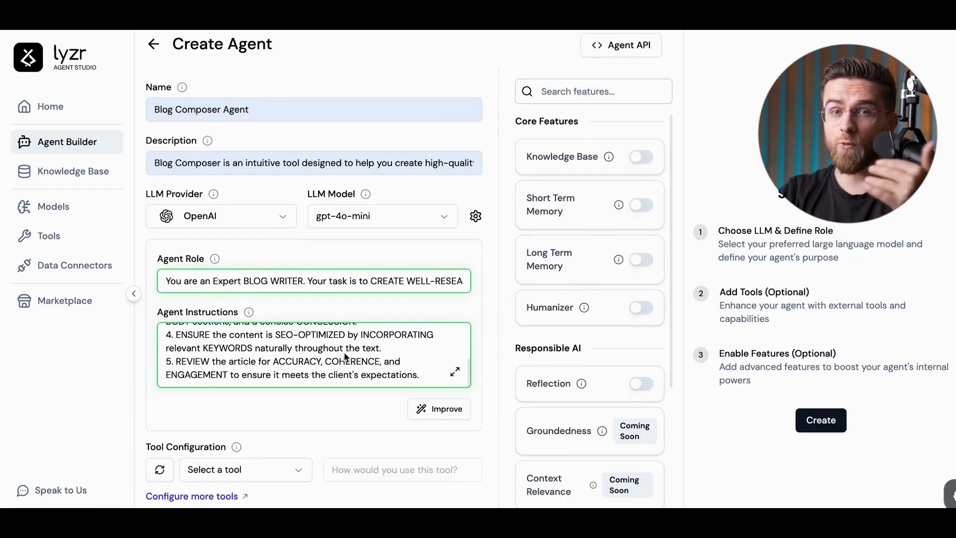
# Enable Short Term Memory, Long Term Memory, Humanizer and Reflection for the agent, plus a Safe AI feature
pyautogui.click(640, 262)
pyautogui.scroll(-3, 640, 263)
pyautogui.click(641, 246)
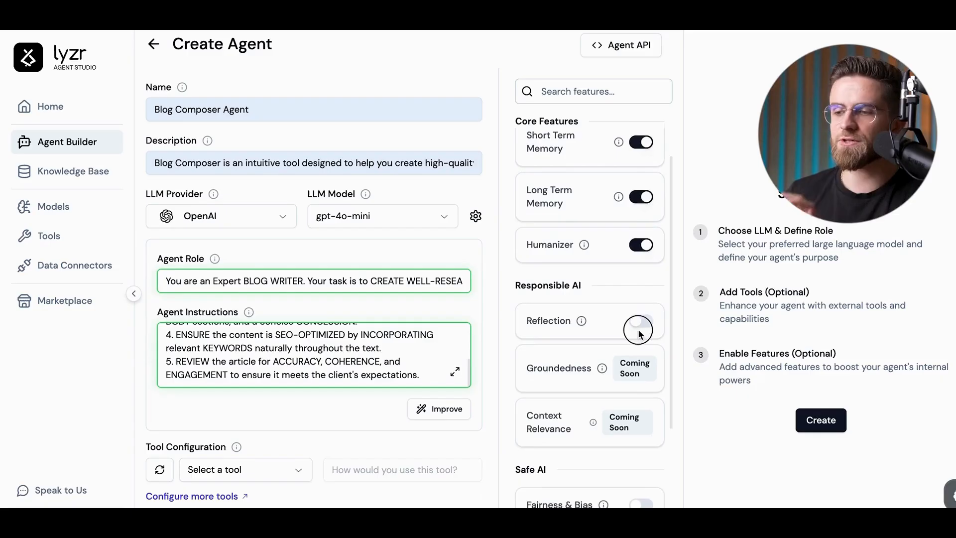
pyautogui.click(638, 321)
pyautogui.scroll(-5, 638, 324)
pyautogui.click(636, 357)
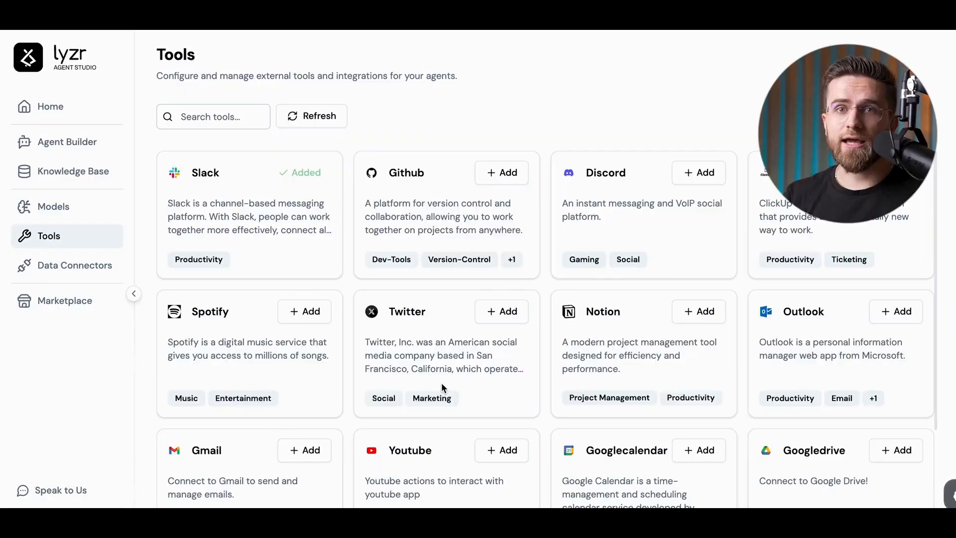
# Browse the external tools and integrations that can be added to agents
pyautogui.scroll(-3, 441, 385)
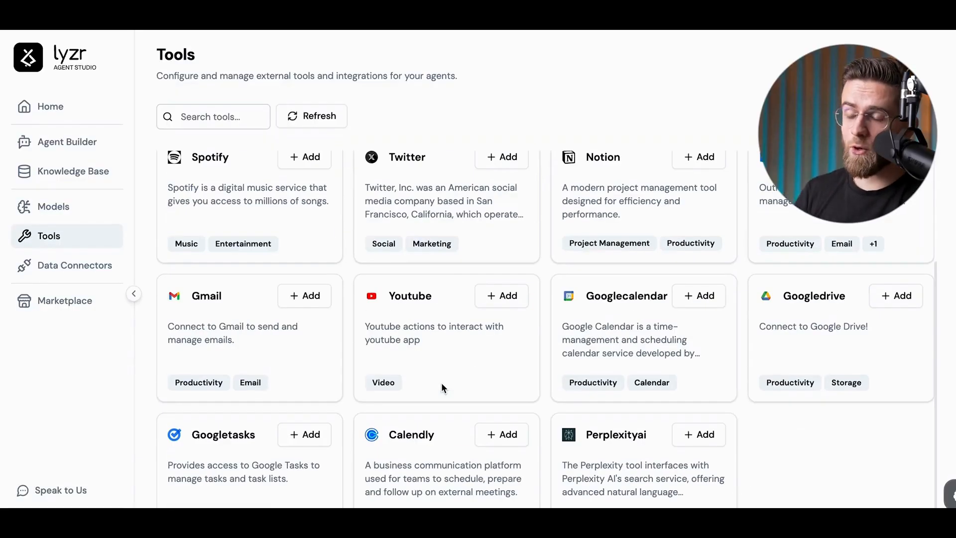
pyautogui.scroll(2, 442, 384)
pyautogui.scroll(2, 442, 387)
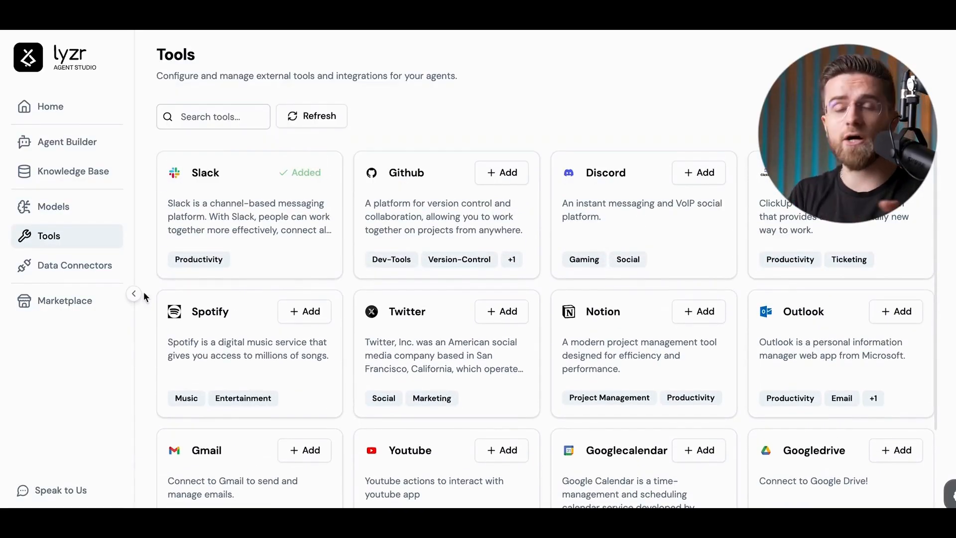
pyautogui.scroll(-3, 350, 293)
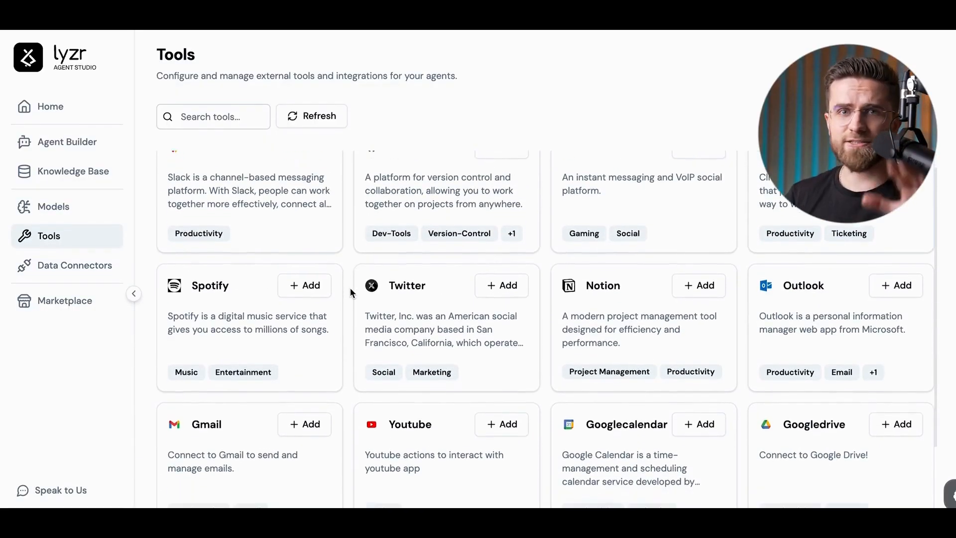
pyautogui.scroll(3, 350, 288)
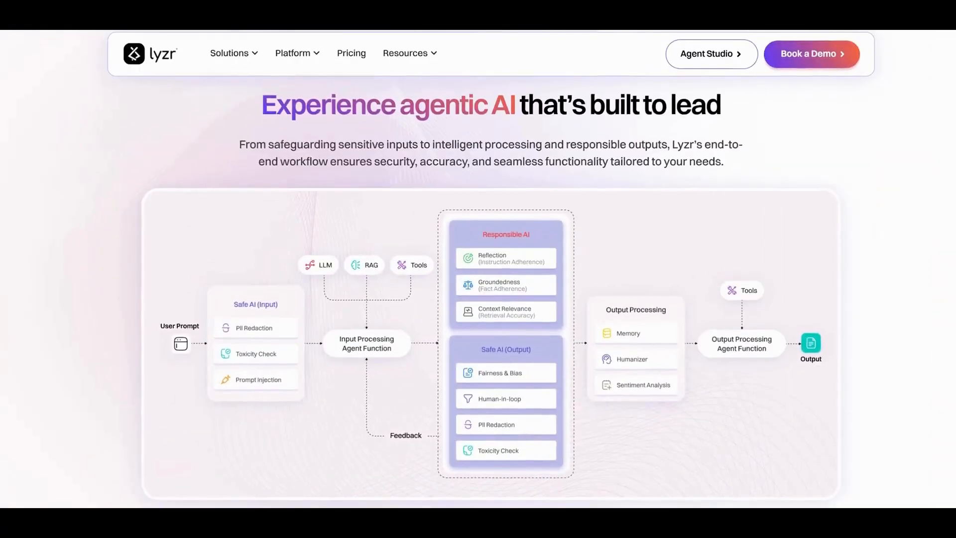
# Open the full list of community agents in the Marketplace and browse the available apps
pyautogui.scroll(-1, 490, 299)
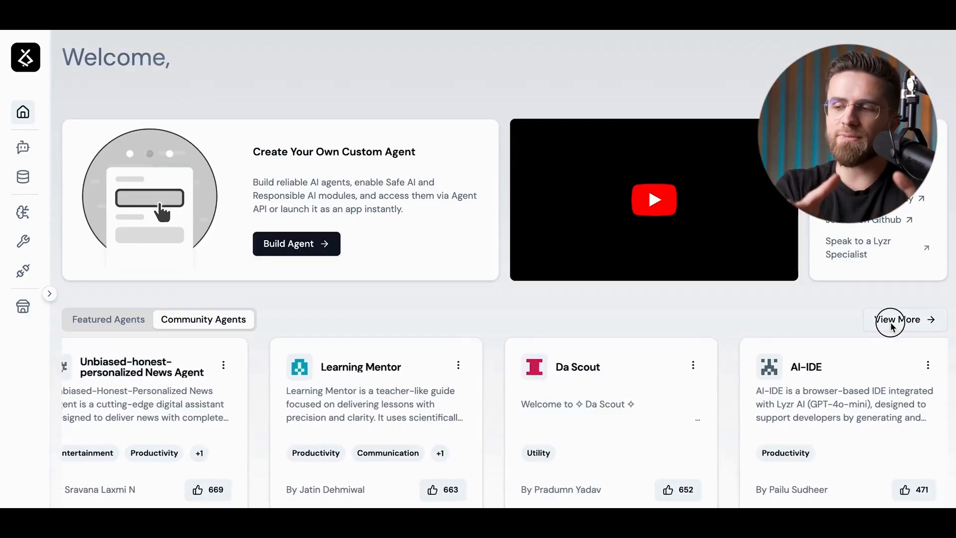
pyautogui.click(890, 321)
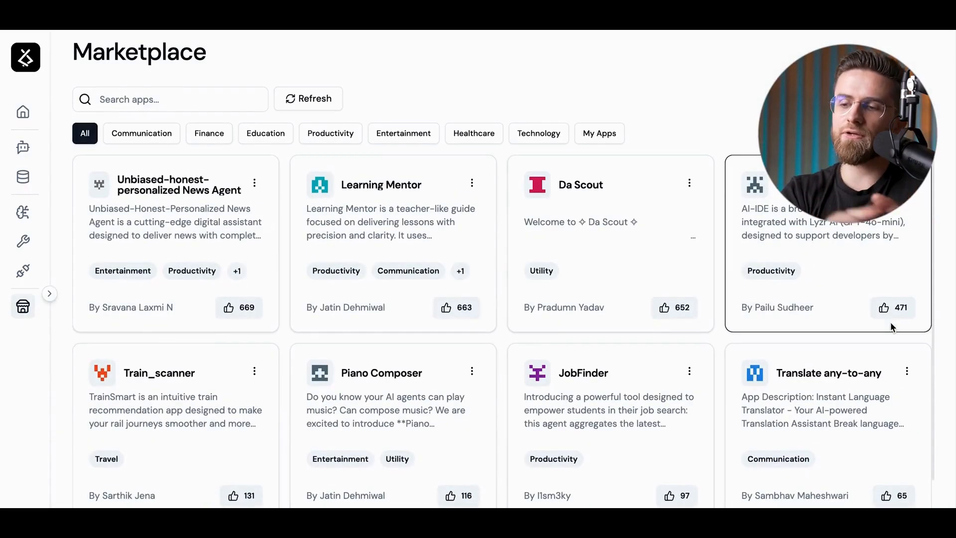
pyautogui.scroll(-7, 578, 282)
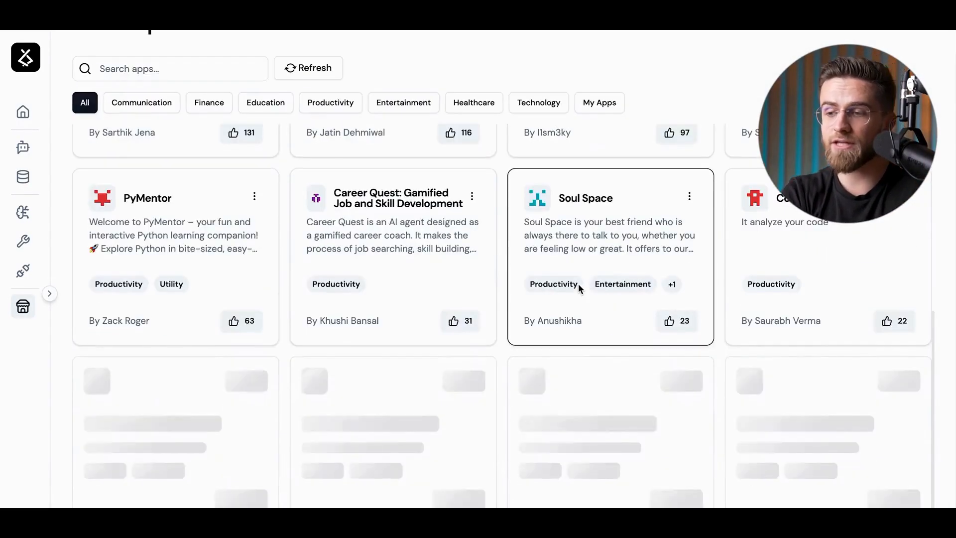
pyautogui.scroll(-10, 578, 282)
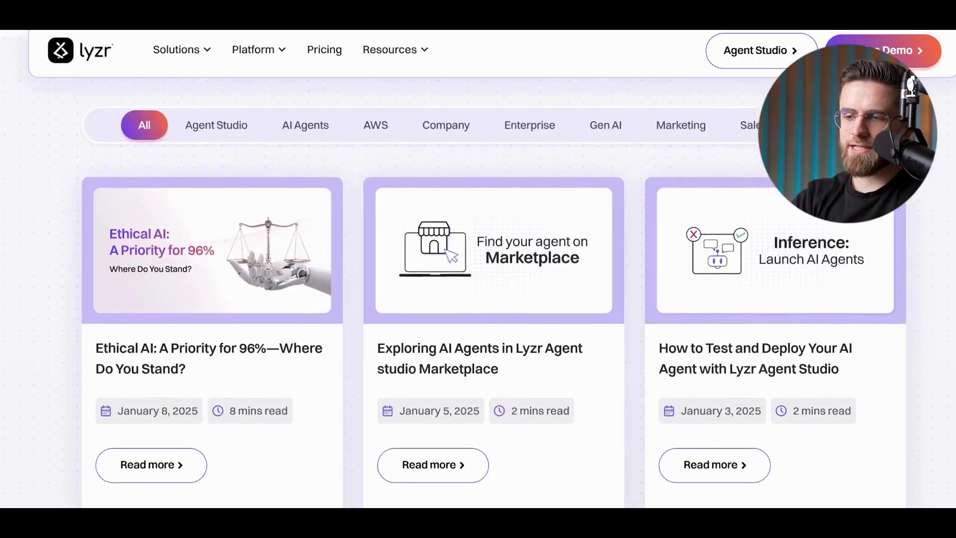
# Browse the blog articles and online webinars on the Lyzr website
pyautogui.scroll(-3, 493, 274)
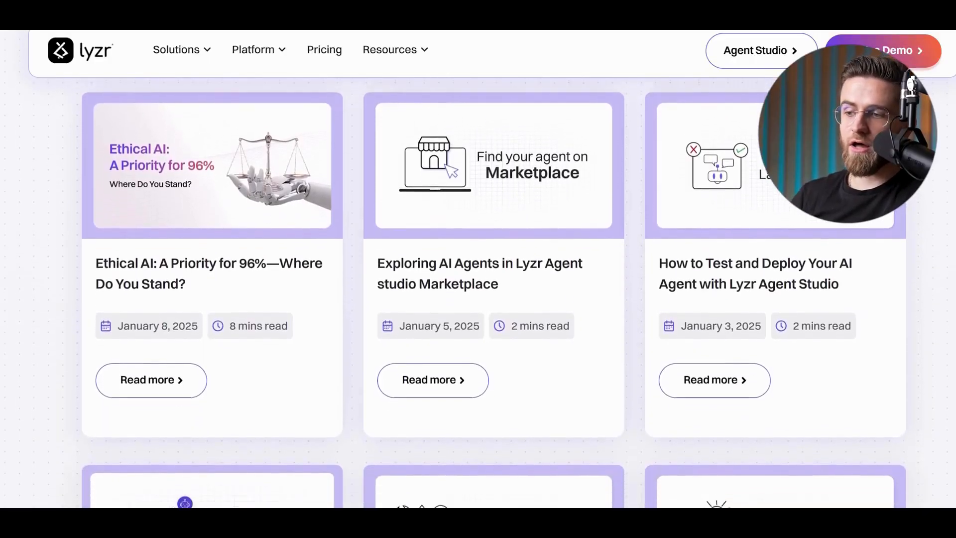
pyautogui.scroll(-8, 493, 274)
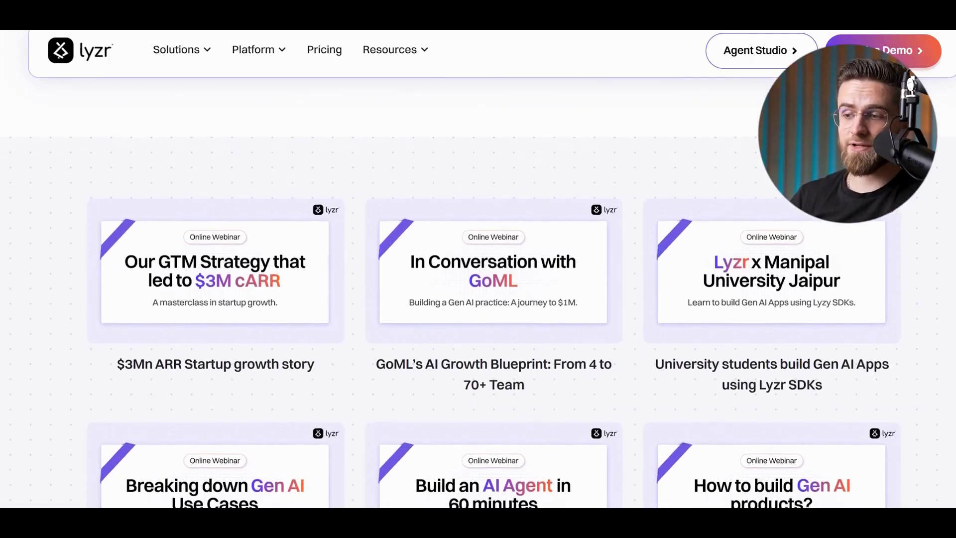
pyautogui.scroll(-2, 493, 273)
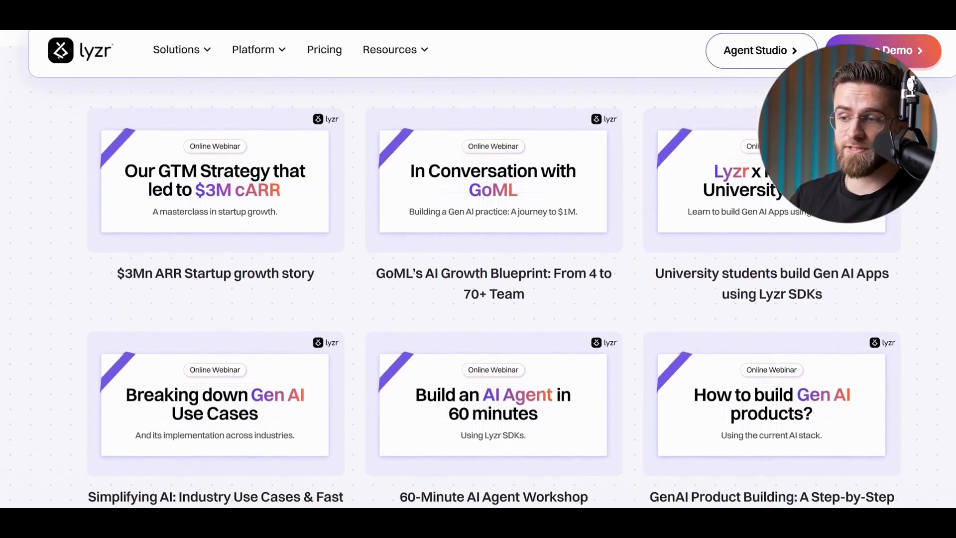
pyautogui.scroll(-2, 493, 274)
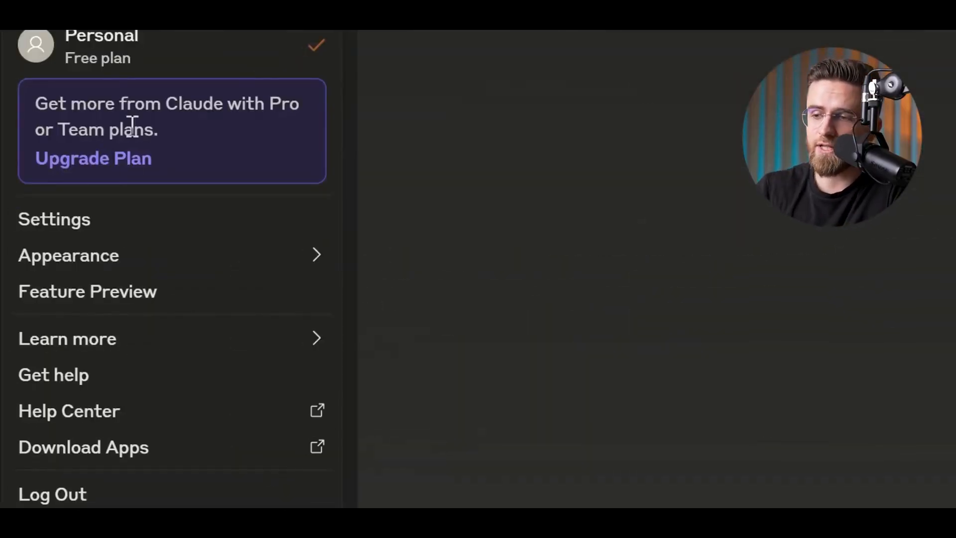
# Open the Claude settings, set the work function to Human Resources, and start editing the personal preferences
pyautogui.click(85, 219)
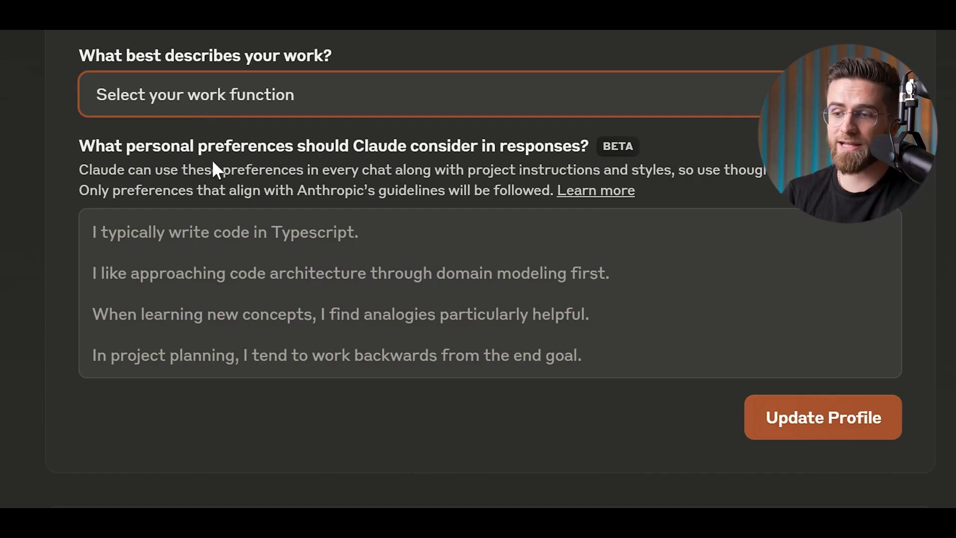
pyautogui.click(232, 98)
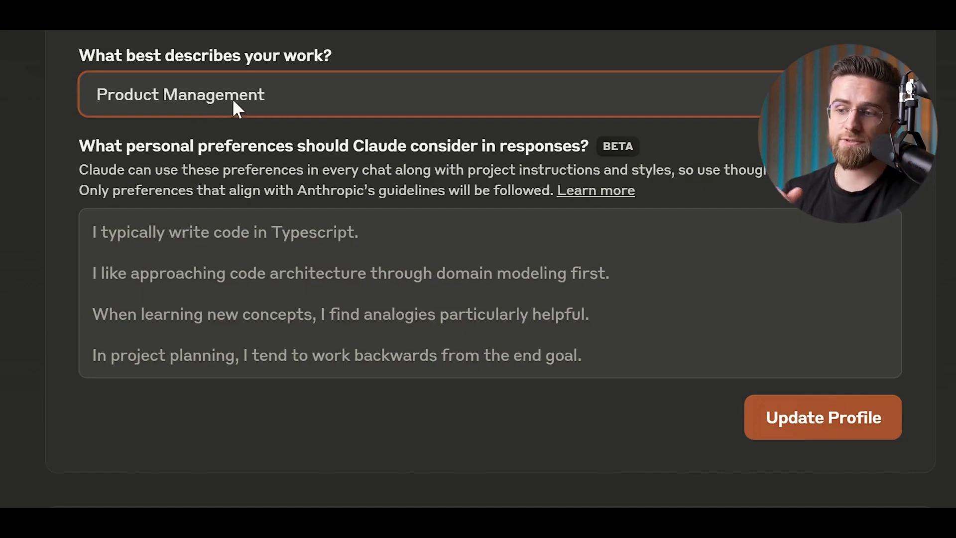
pyautogui.click(218, 229)
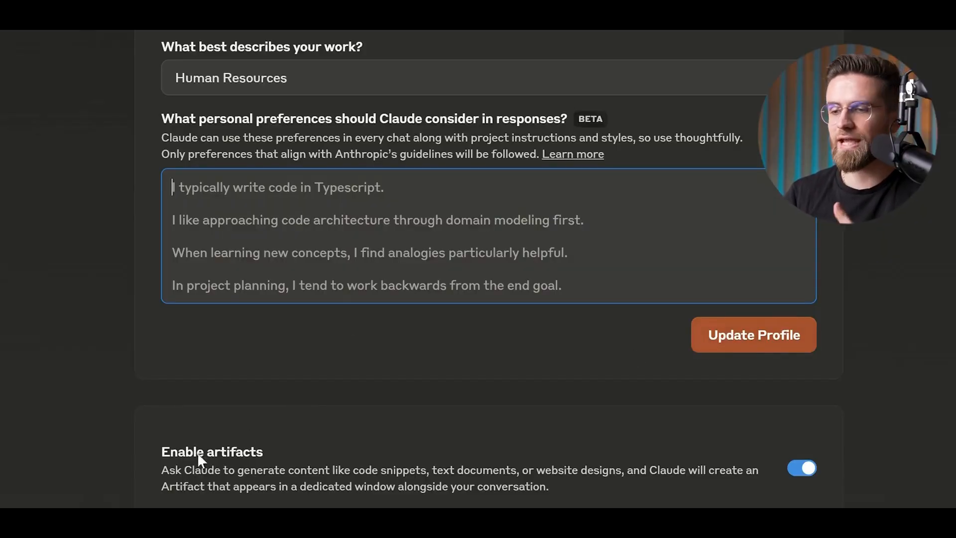
# Review the artifacts and prompt examples options and enable CSV chat suggestions
pyautogui.click(161, 453)
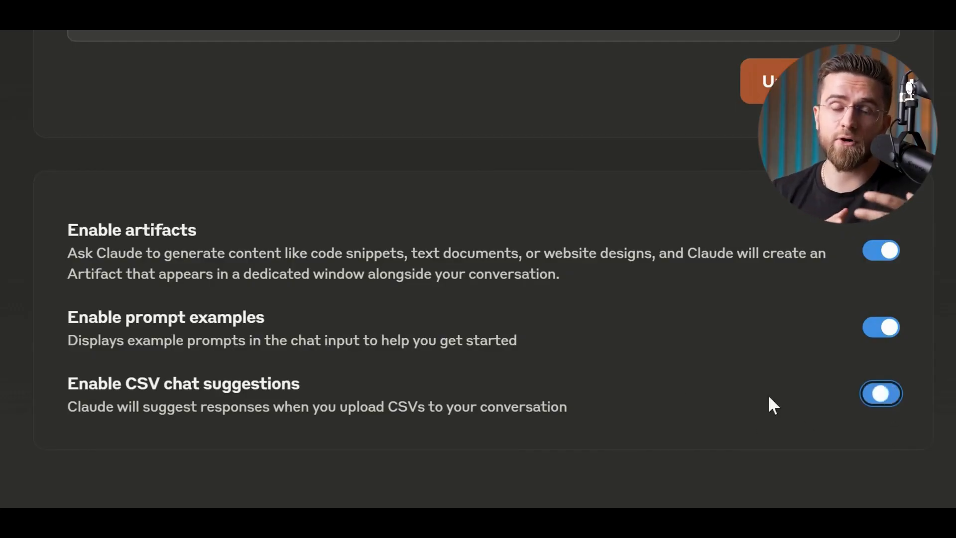
pyautogui.scroll(2, 482, 269)
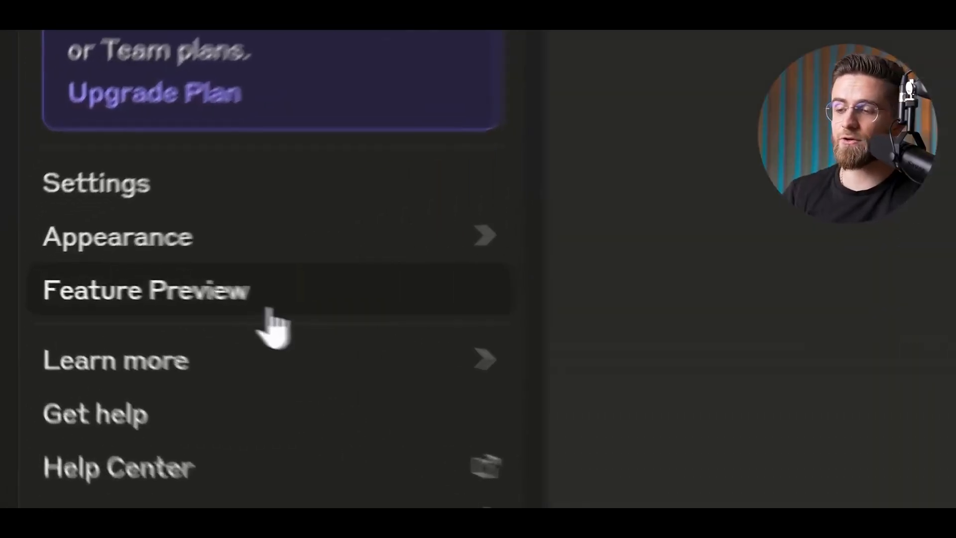
# Open the feature previews and enable LaTeX Rendering
pyautogui.click(149, 289)
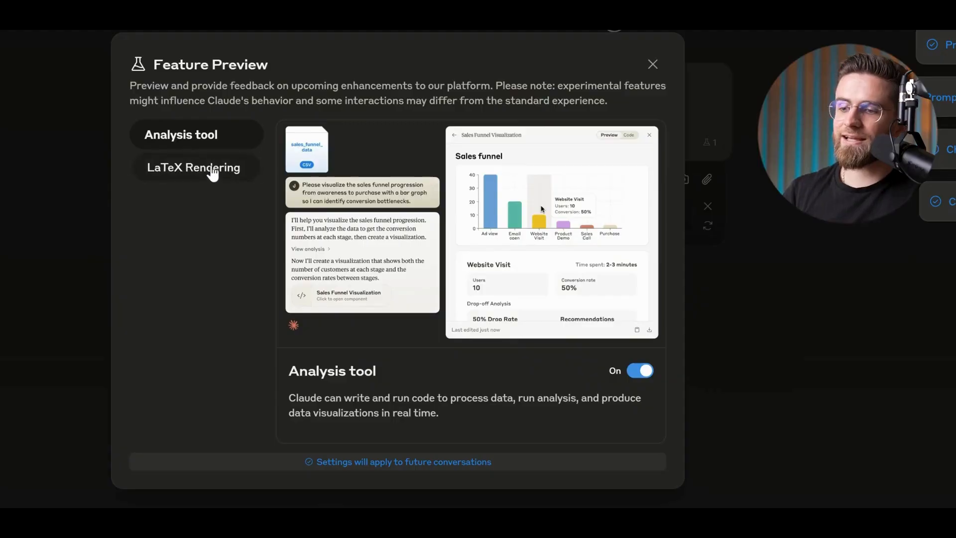
pyautogui.click(209, 171)
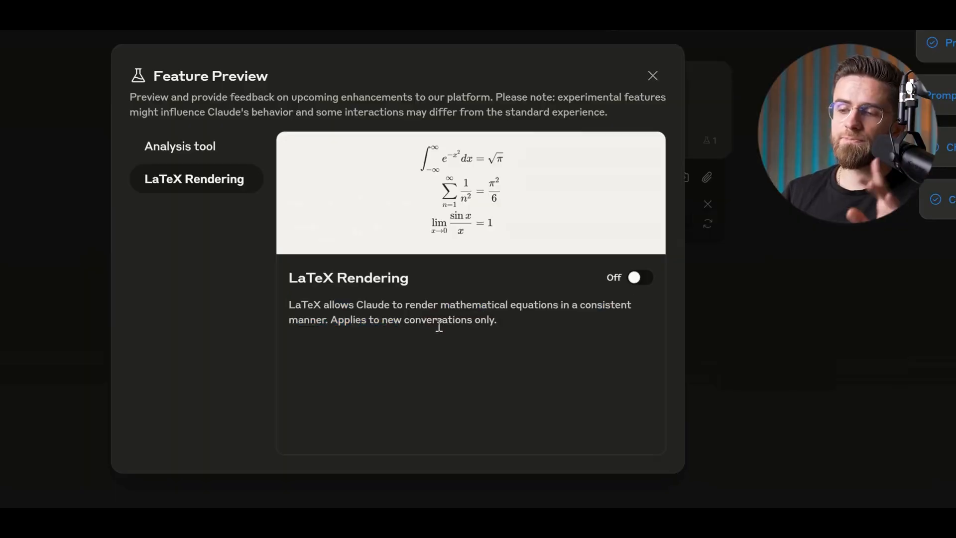
pyautogui.click(641, 279)
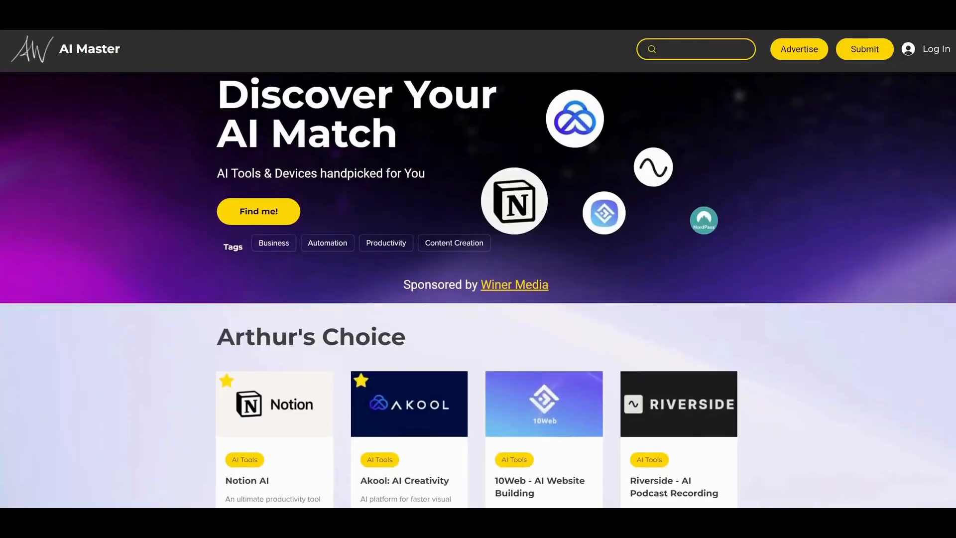
# Browse the AI tool listings on the AI Master website
pyautogui.scroll(-2, 478, 289)
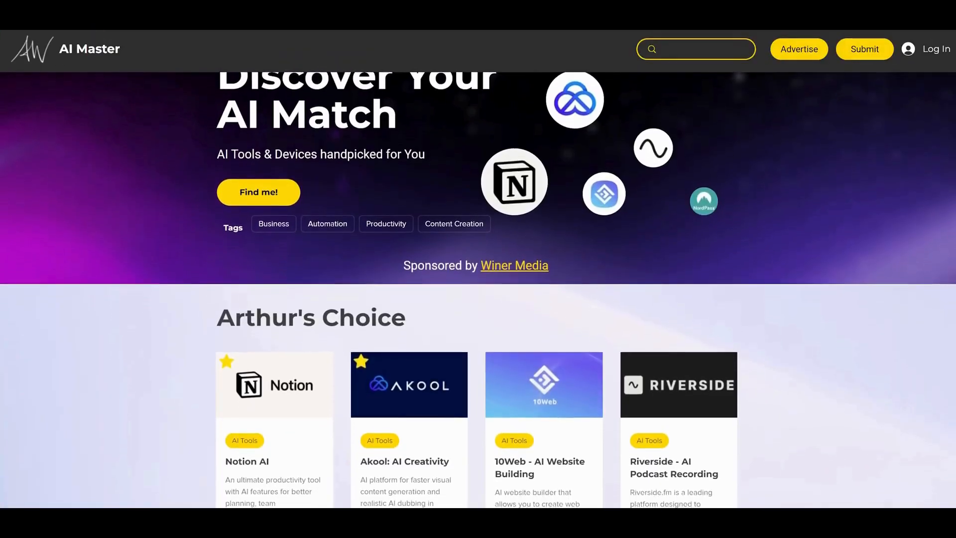
pyautogui.scroll(-1, 478, 289)
pyautogui.scroll(-2, 478, 289)
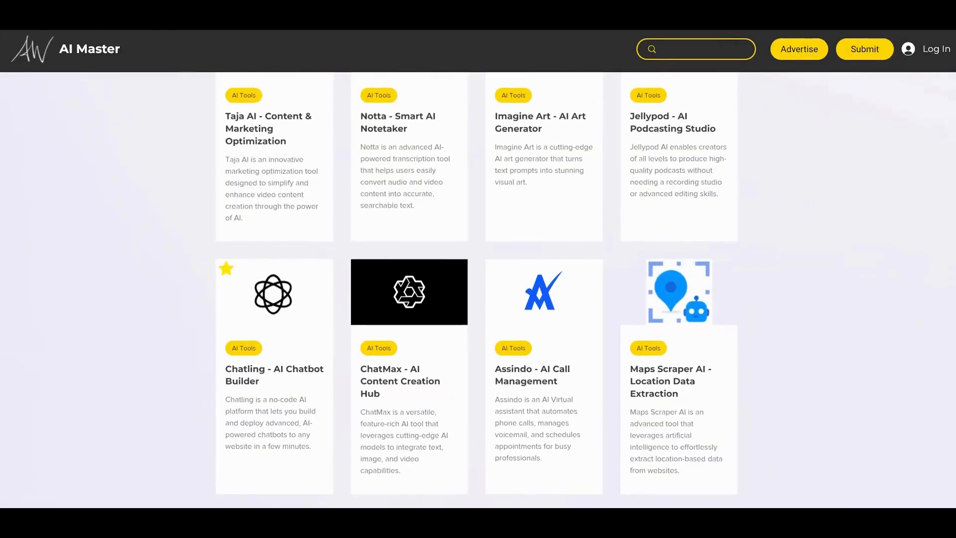
pyautogui.scroll(-3, 478, 289)
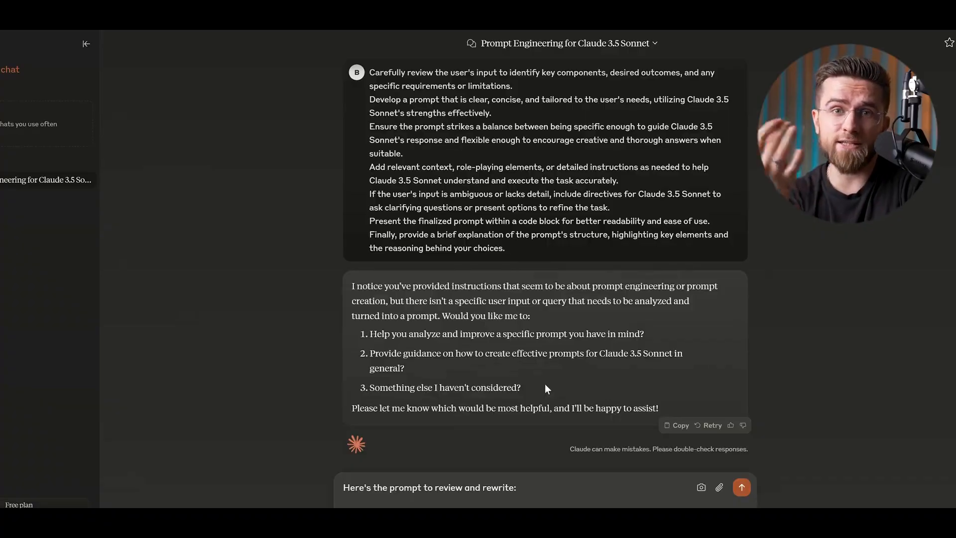
# Start a new line below "Here's the prompt to review and rewrite:" in the Claude message
pyautogui.press('Return')
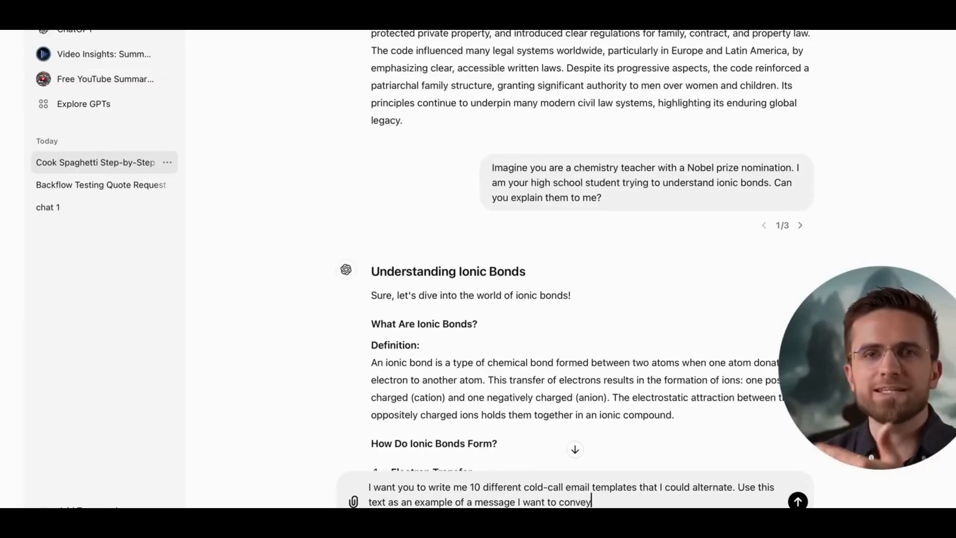
# In ChatGPT, complete the request for 10 cold-call email templates with the T-mobile cable provider introduction as the example message, and send it
pyautogui.write(': "I hope this email finds you well.  I\'m reaching out to introduce T-mobile, a cable provider dedicated to offering top-notch service at competitive prices.  Are you satisfied with your current cable service? If not, we can help. Our packages offer a wide range of channels, reliable service, and excellent customer support.  Would you be interested in learning more about how we can improve your viewing experience?  Looking forward to hearing from you. "')
pyautogui.press('Return')
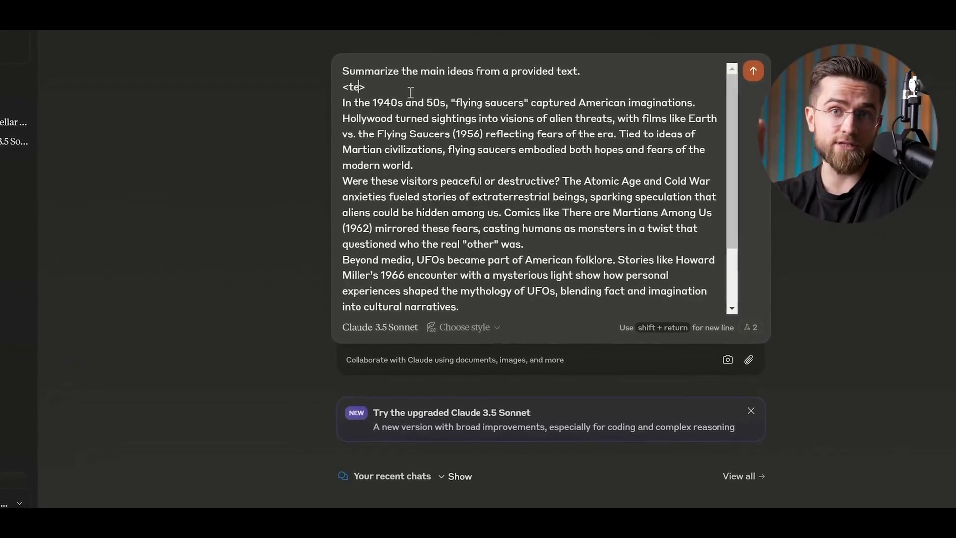
# Mark the flying saucers passage in the Claude summary prompt with <text> tags
pyautogui.moveTo(348, 90); pyautogui.dragTo(341, 90)
pyautogui.scroll(-1, 401, 188)
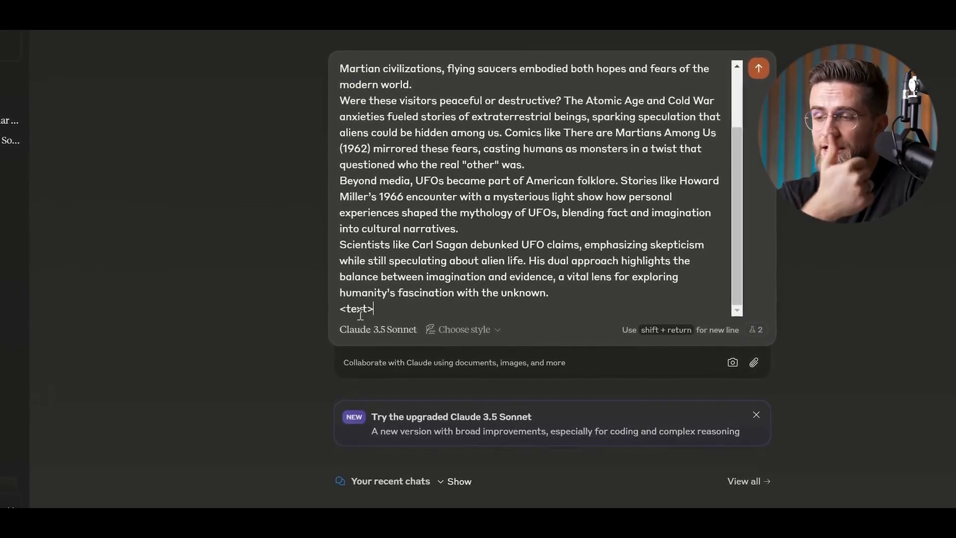
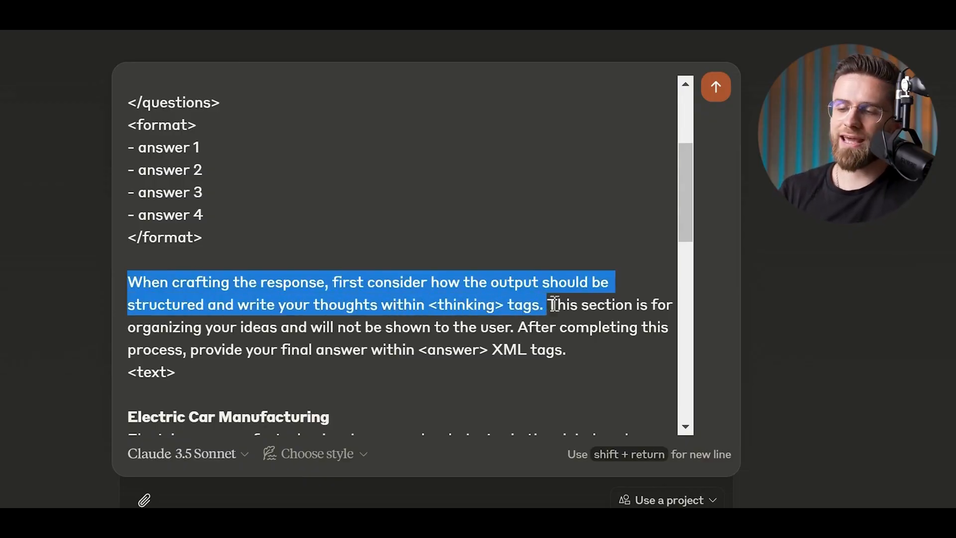
# Highlight the instruction about <thinking> and <answer> tags, then send the electric car manufacturing prompt
pyautogui.moveTo(620, 305); pyautogui.dragTo(418, 330)
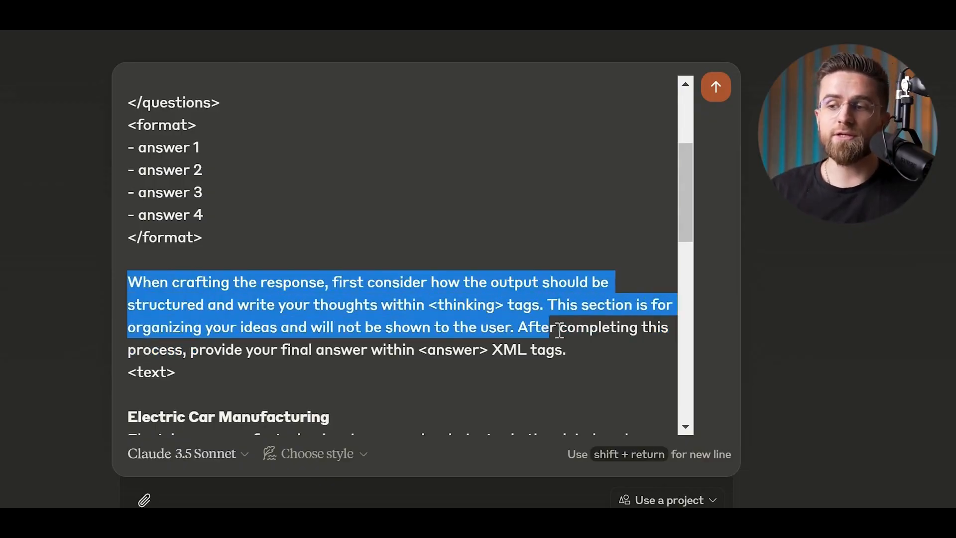
pyautogui.moveTo(533, 330); pyautogui.dragTo(217, 363)
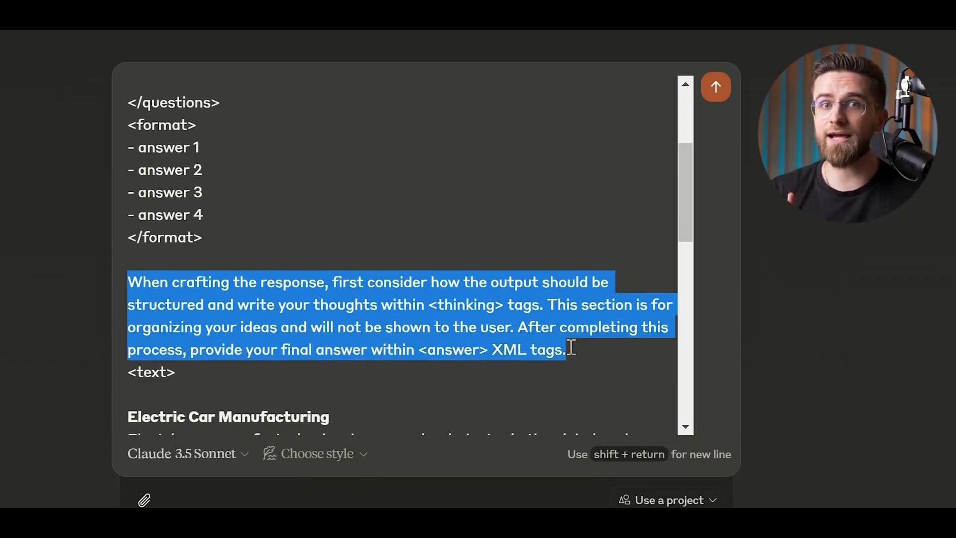
pyautogui.click(658, 323)
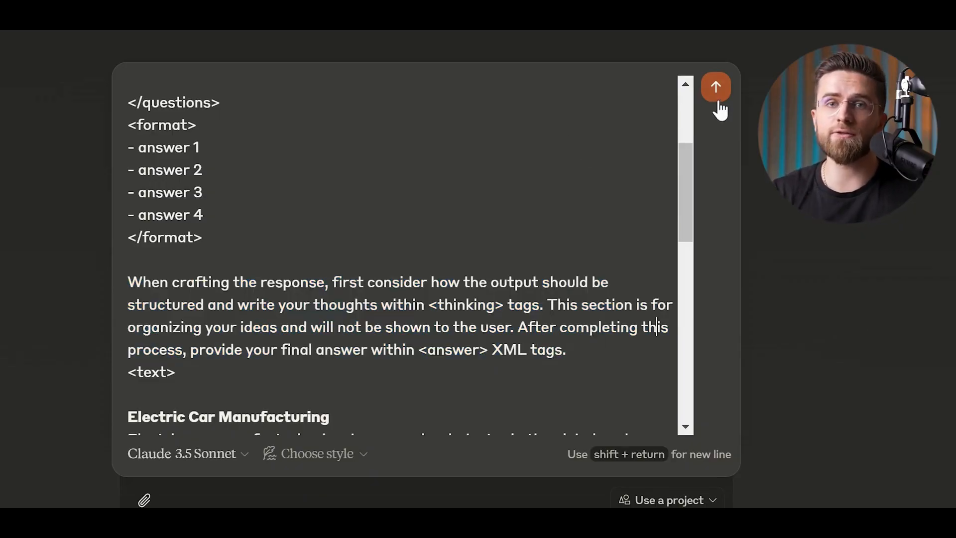
pyautogui.click(716, 87)
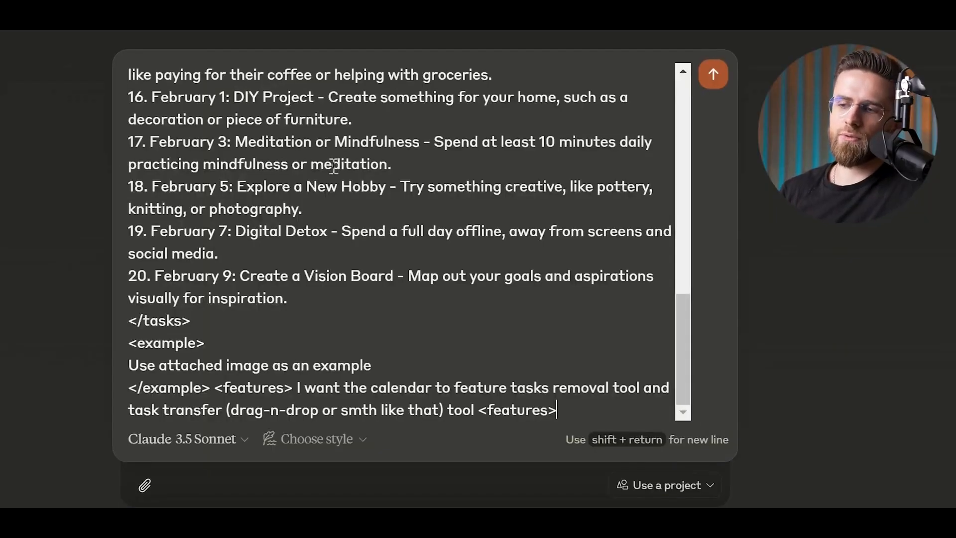
# Review the calendar prompt and put its feature request on separate lines between <features> and </features> tags
pyautogui.scroll(15, 204, 119)
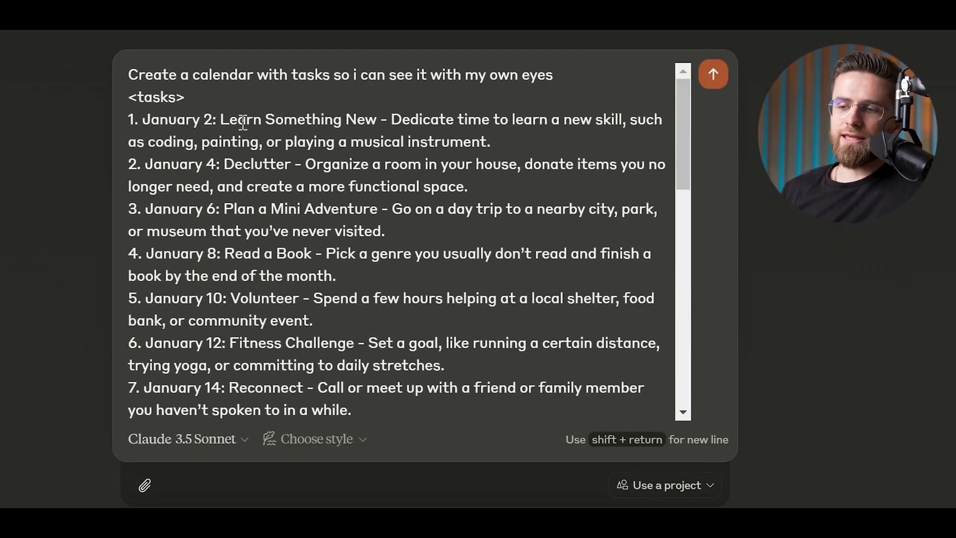
pyautogui.scroll(-20, 190, 134)
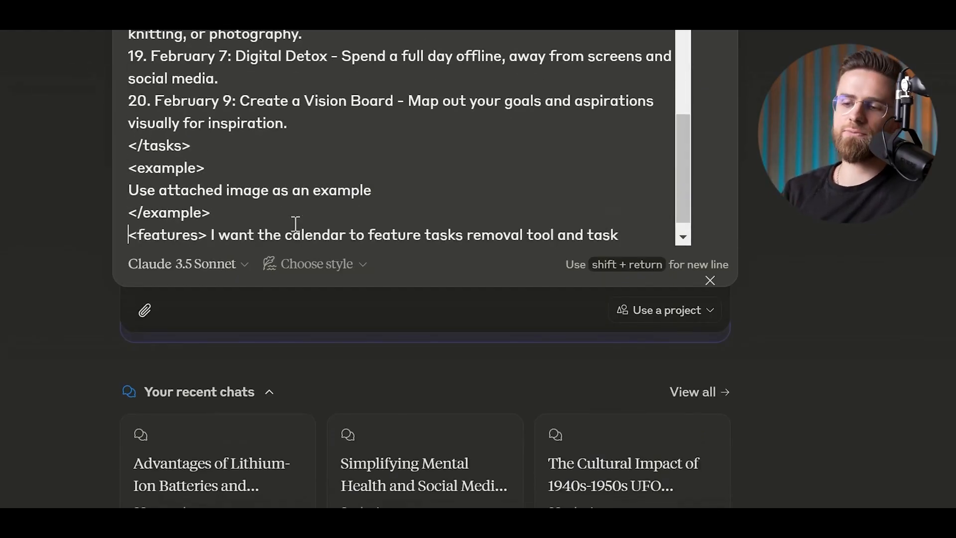
pyautogui.scroll(-1, 295, 223)
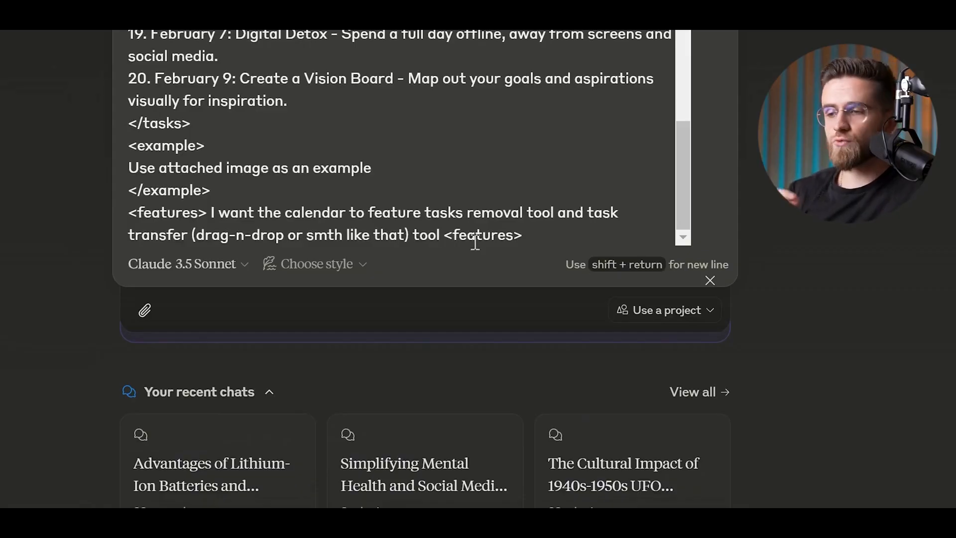
pyautogui.hotkey('shift', 'Return')
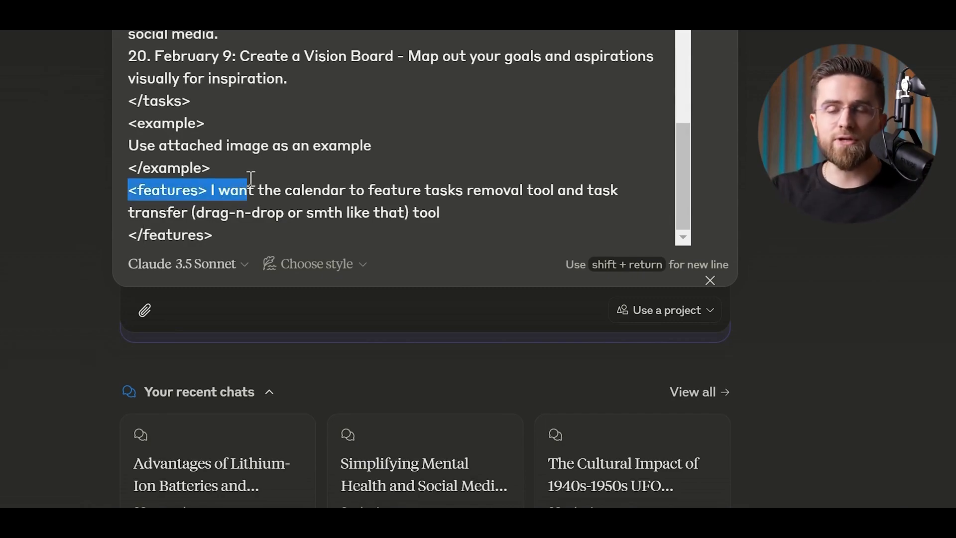
pyautogui.hotkey('shift', 'Return')
pyautogui.scroll(-1, 271, 187)
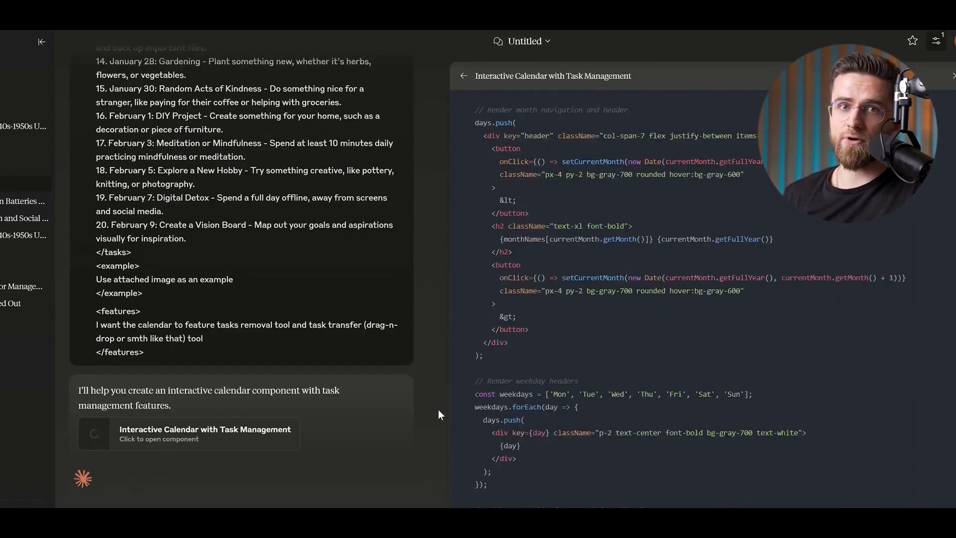
# Finish the prompt to rewrite as "Why hasn't the Sun gone out yet?" and send it
pyautogui.write('ne')
pyautogui.write(' out yet?')
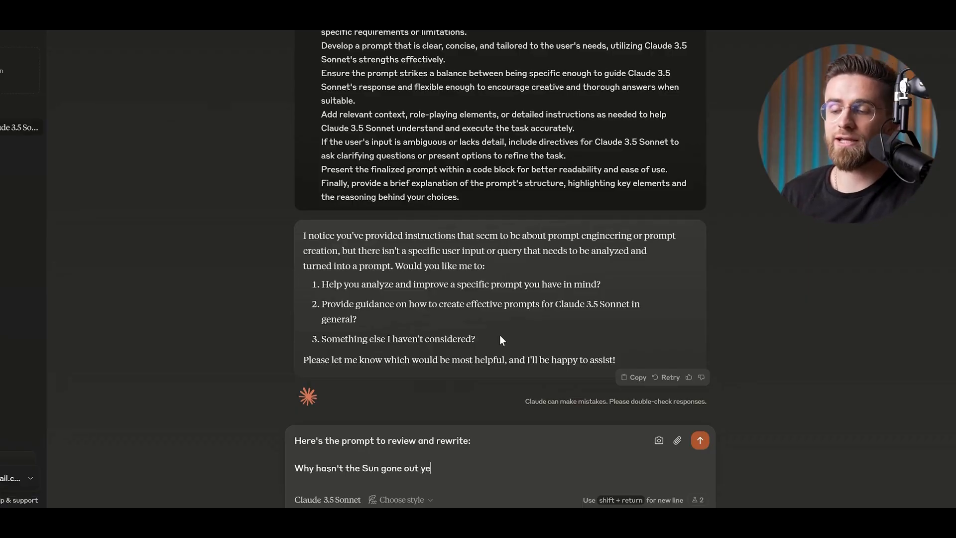
pyautogui.press('Return')
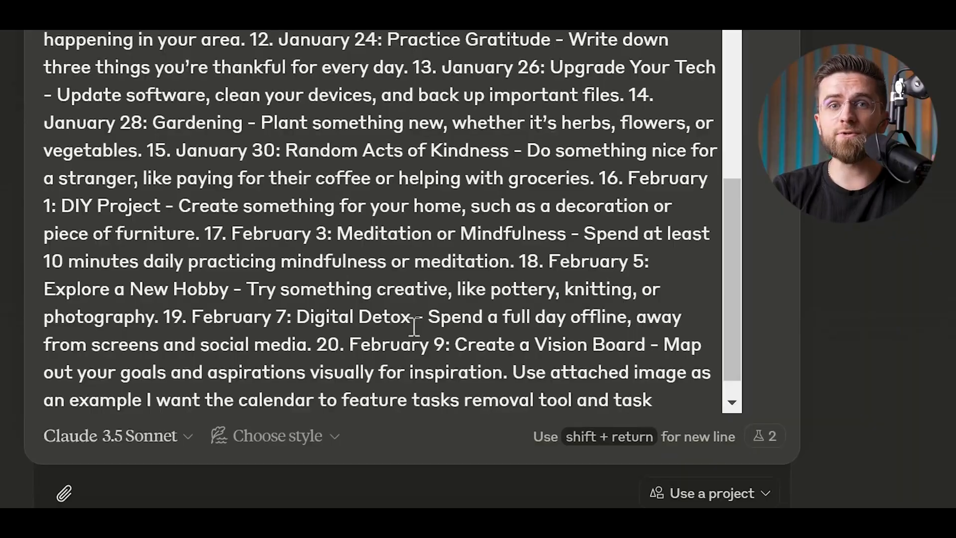
# Complete the untagged calendar prompt with "transfer (drag-n-drop or smth like that) tool" and send it with the calendar image attached
pyautogui.write('transfer (drag-n-drop or smth like that) tool')
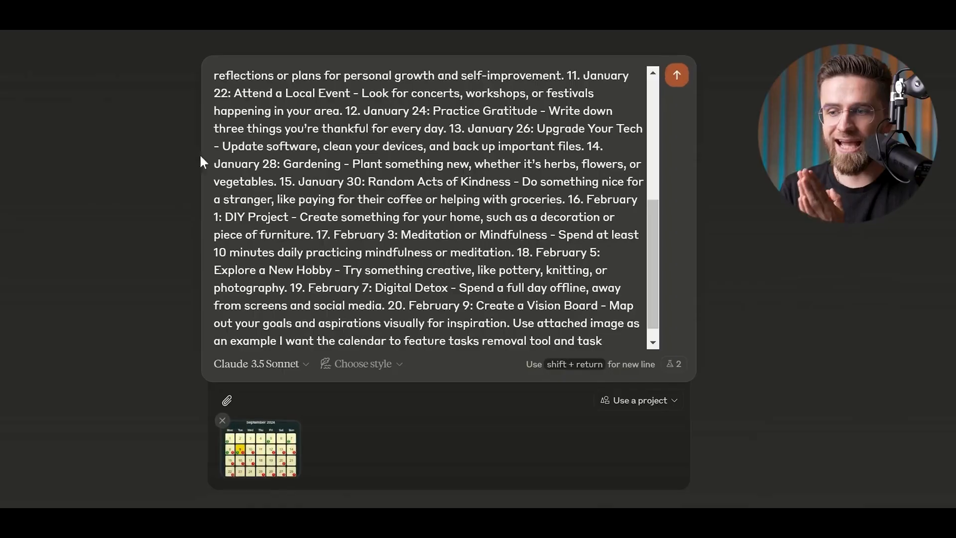
pyautogui.press('Return')
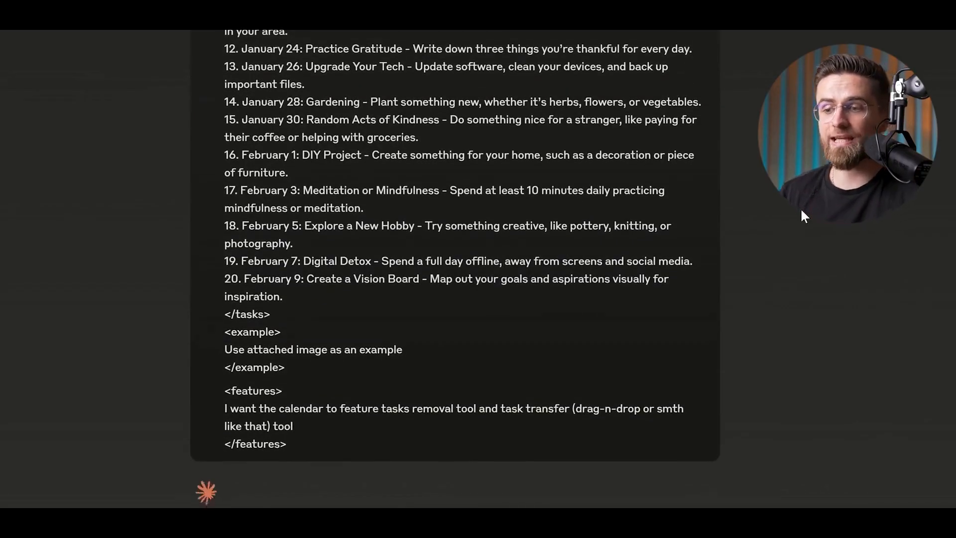
# Check the sent calendar prompt and test the generated calendar's month navigation by going to February and back to January
pyautogui.scroll(10, 722, 274)
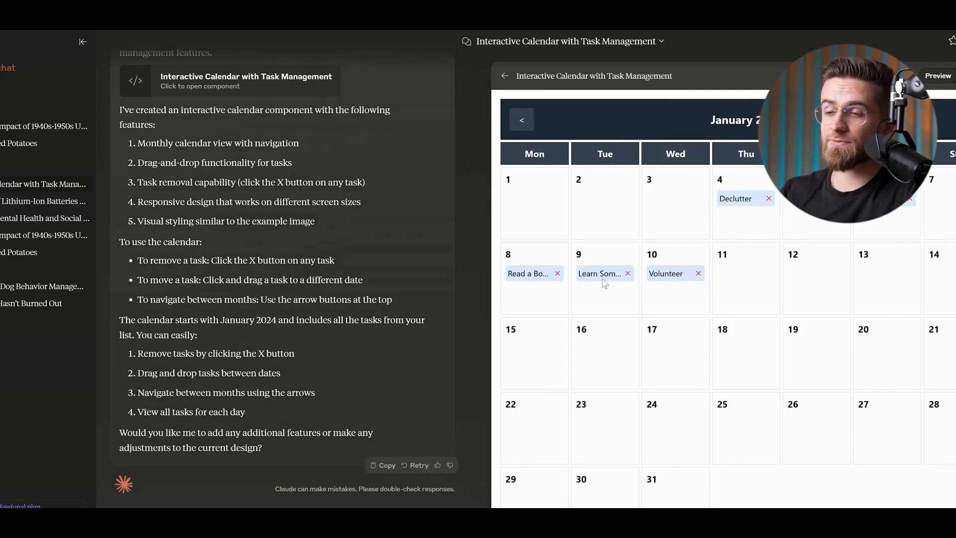
pyautogui.click(944, 122)
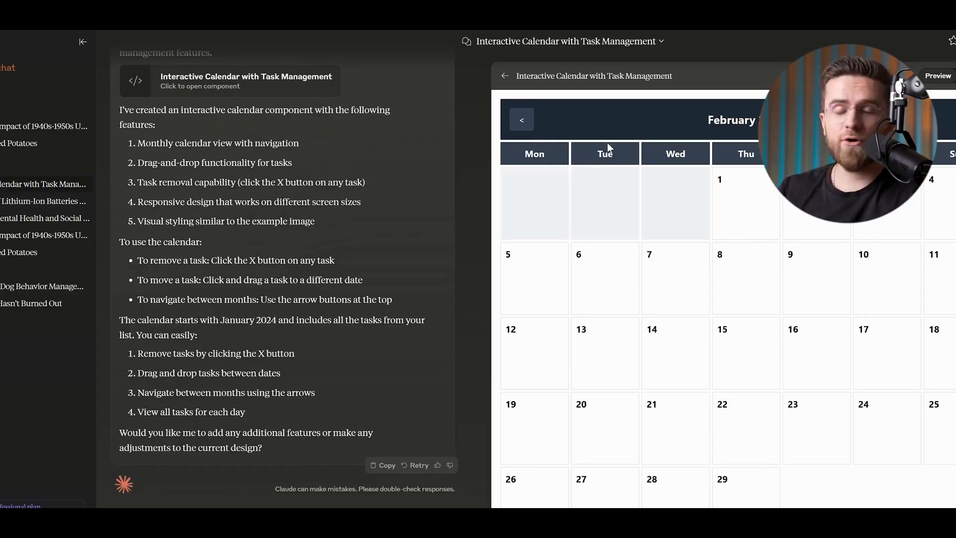
pyautogui.click(523, 121)
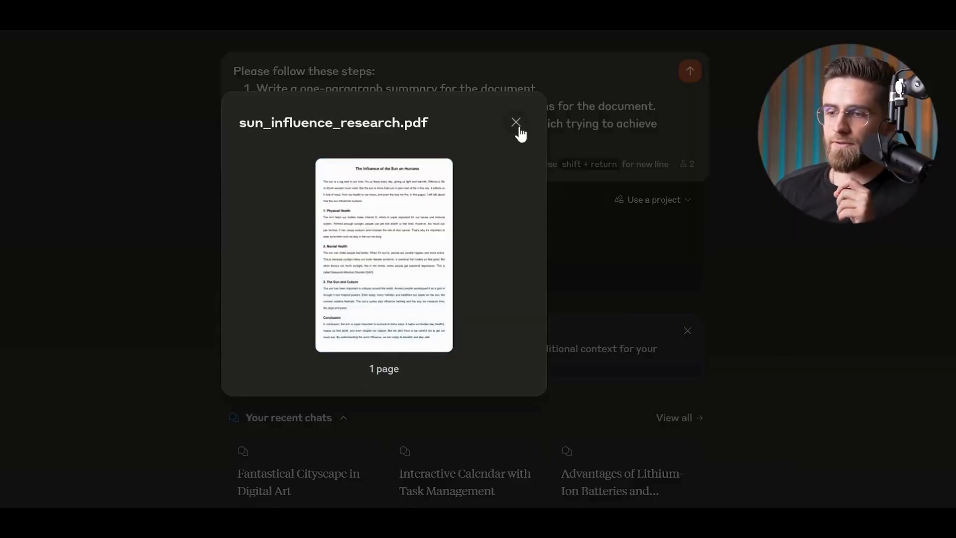
# Close the sun_influence_research.pdf preview and remove the "1:" prefix from the document analysis prompt
pyautogui.click(518, 129)
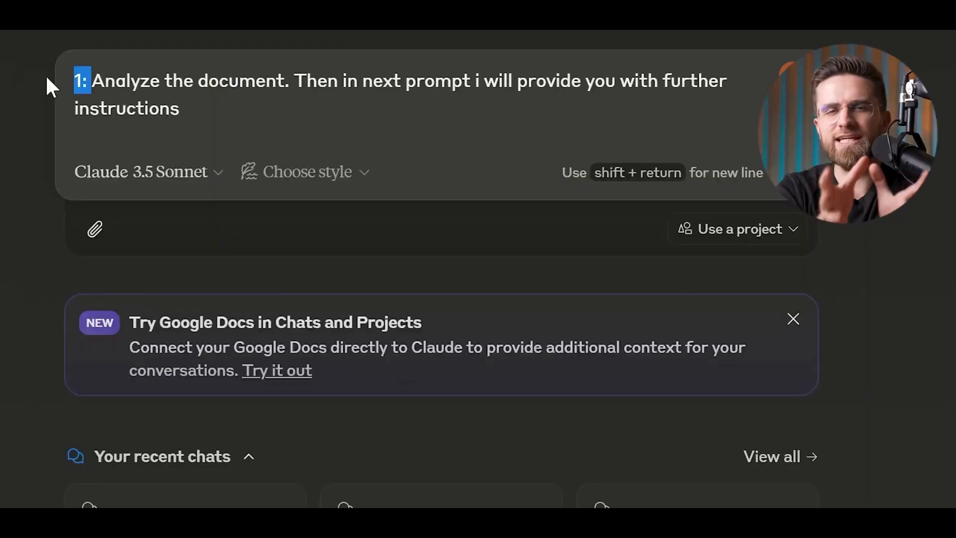
pyautogui.press('BackSpace')
pyautogui.click(217, 112)
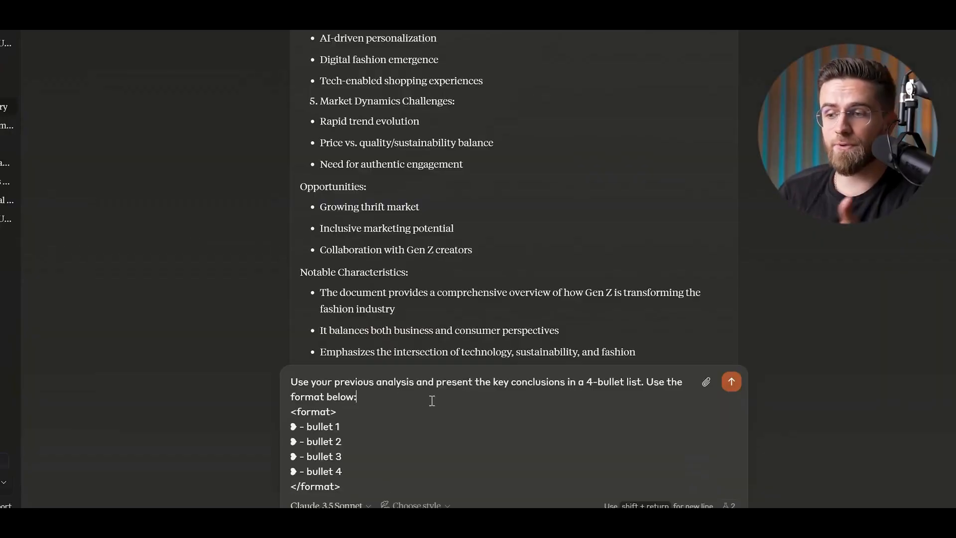
# Finish and submit the request for key conclusions in a 4-bullet list with its <format> block, and review the reply
pyautogui.hotkey('shift', 'Return')
pyautogui.scroll(4, 468, 391)
pyautogui.scroll(-6, 523, 294)
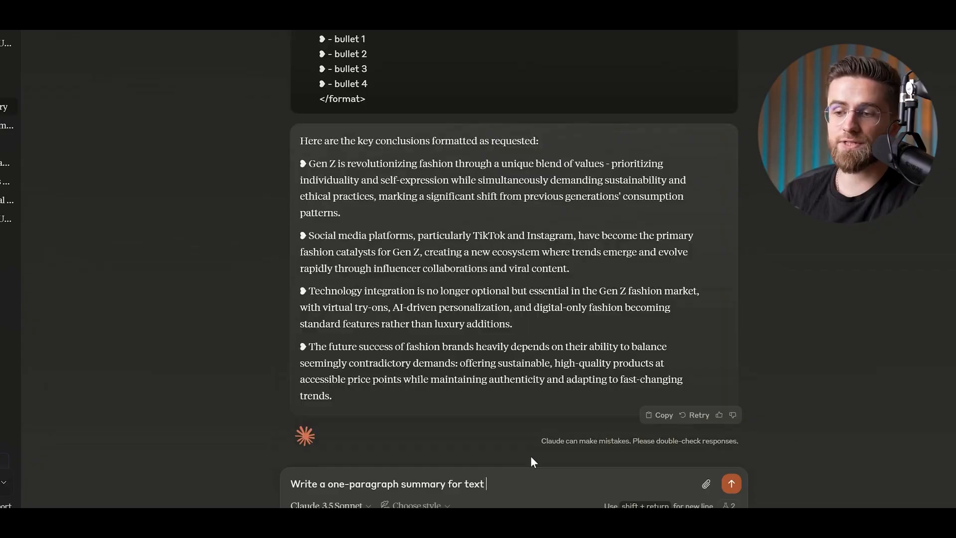
# Write the follow-up "Now write a one-paragraph summary for text in document" and send it
pyautogui.write('in docu')
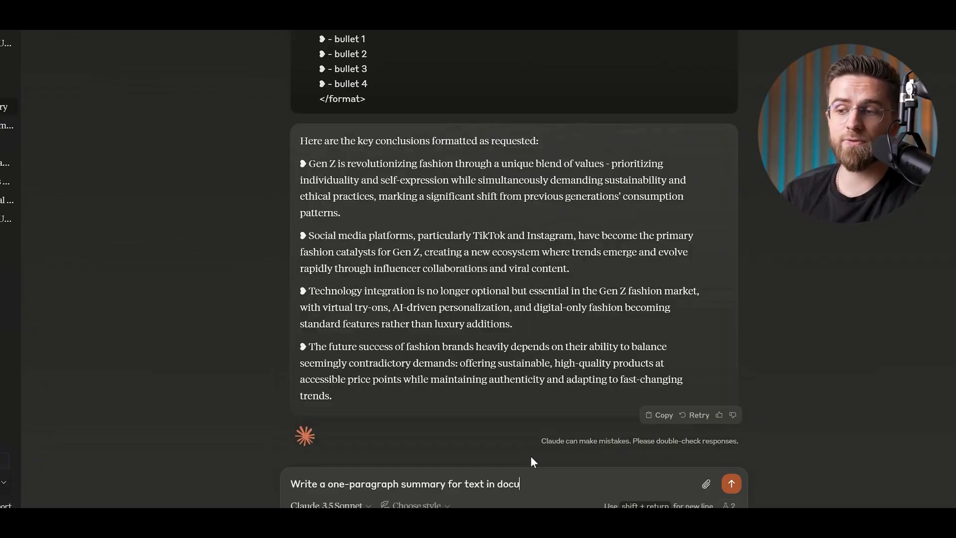
pyautogui.write('ment')
pyautogui.press('Home')
pyautogui.hotkey('ctrl', 'Right')
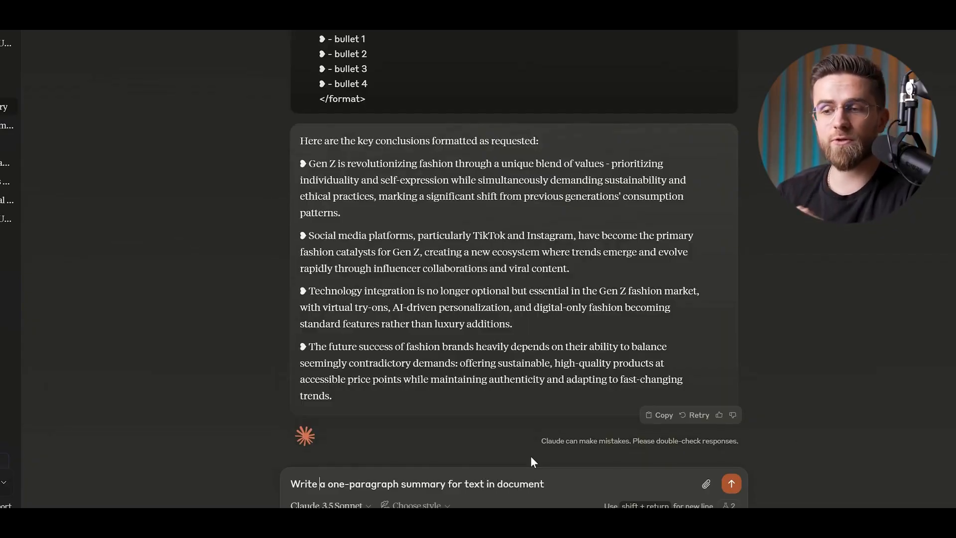
pyautogui.press('BackSpace')
pyautogui.press('BackSpace')
pyautogui.write('Now wr')
pyautogui.press('Return')
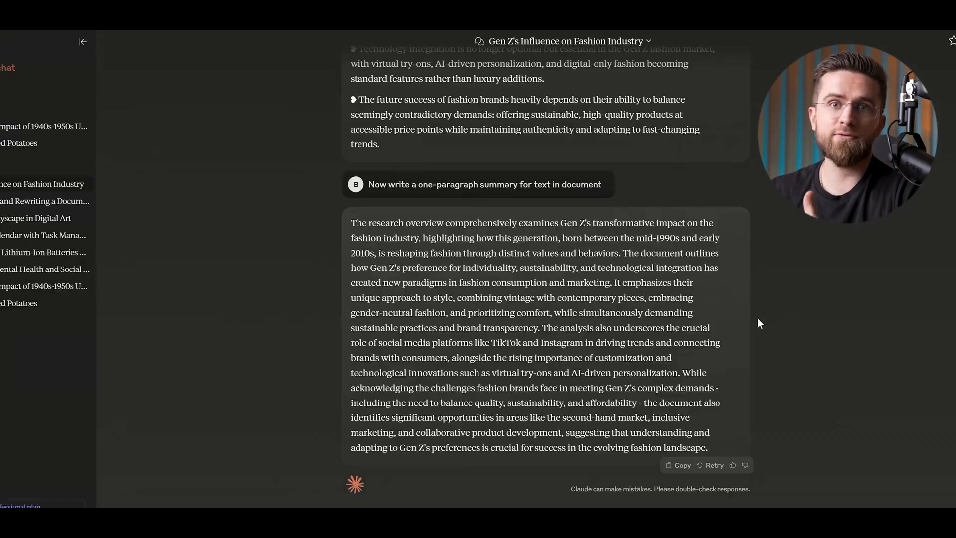